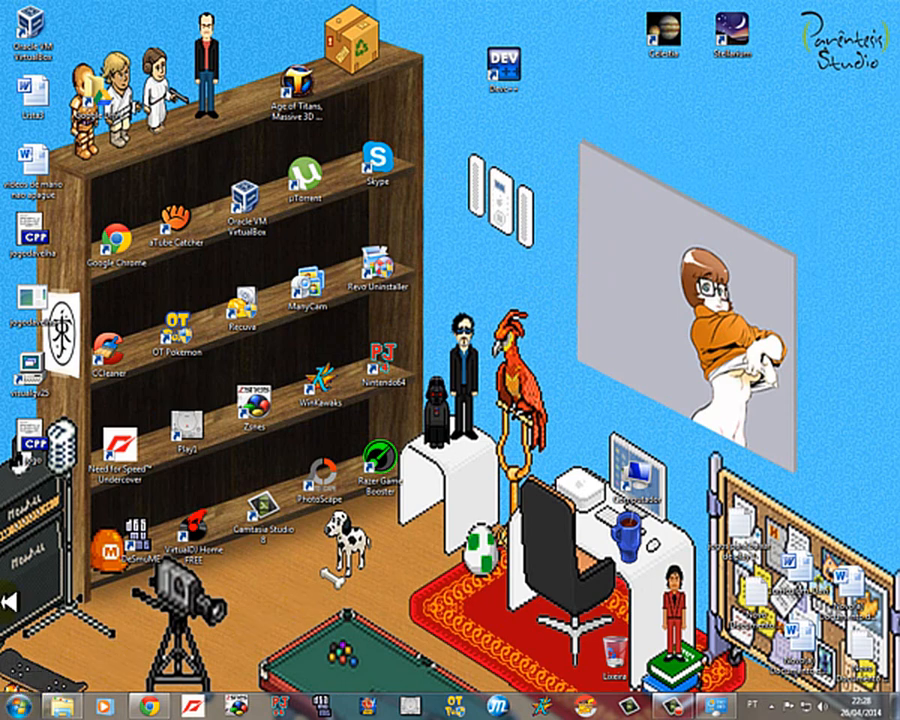
Step: Open the Windows Control Panel, maximize it and display all its items as large icons
{"action": "left_click", "coordinate": [20, 705]}
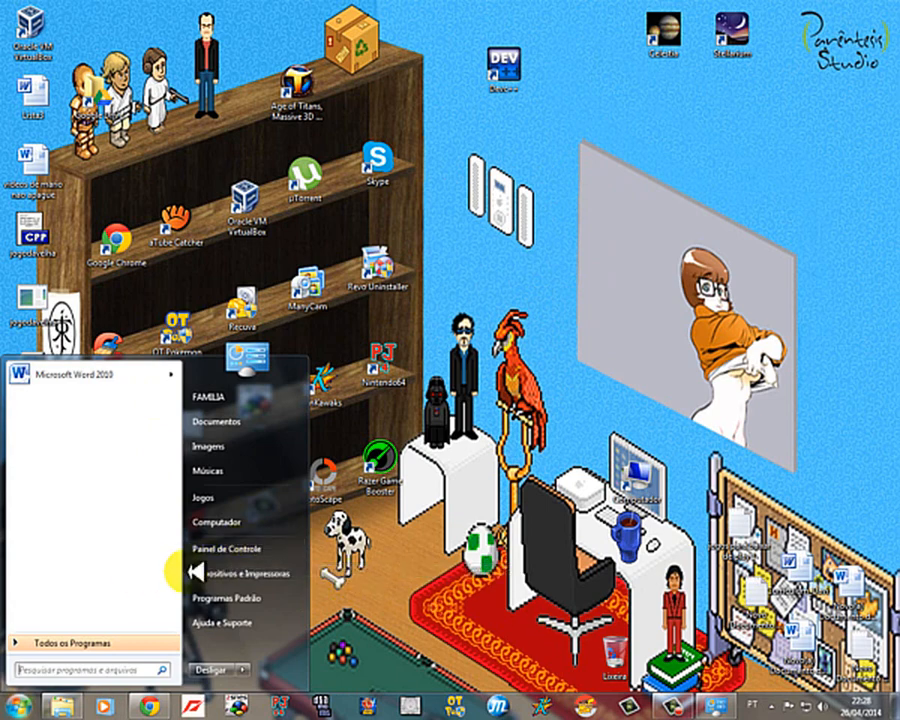
{"action": "left_click", "coordinate": [16, 704]}
{"action": "left_click", "coordinate": [18, 704]}
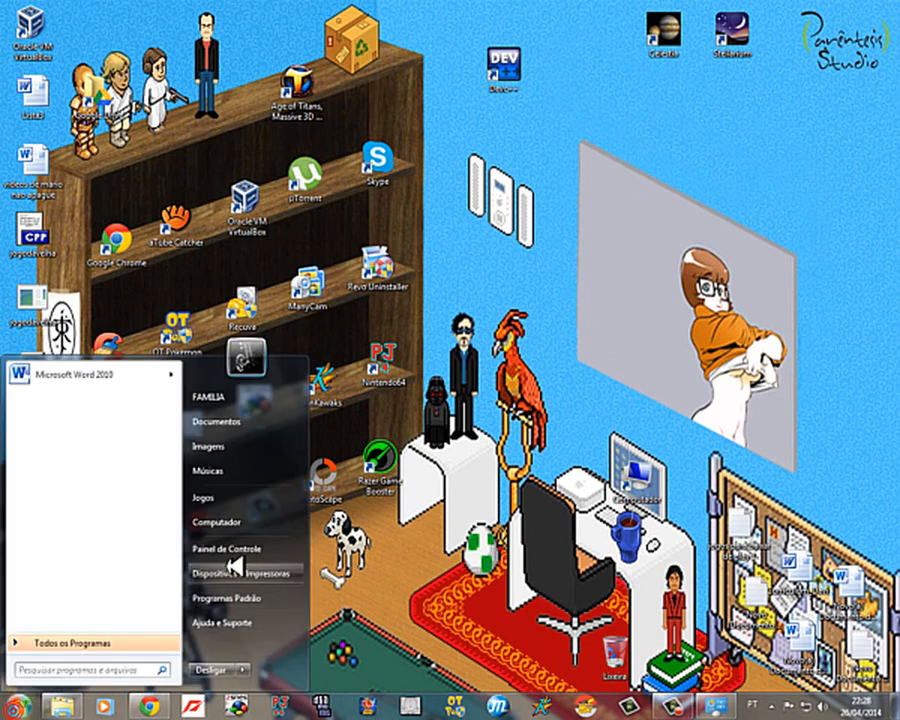
{"action": "left_click", "coordinate": [251, 540]}
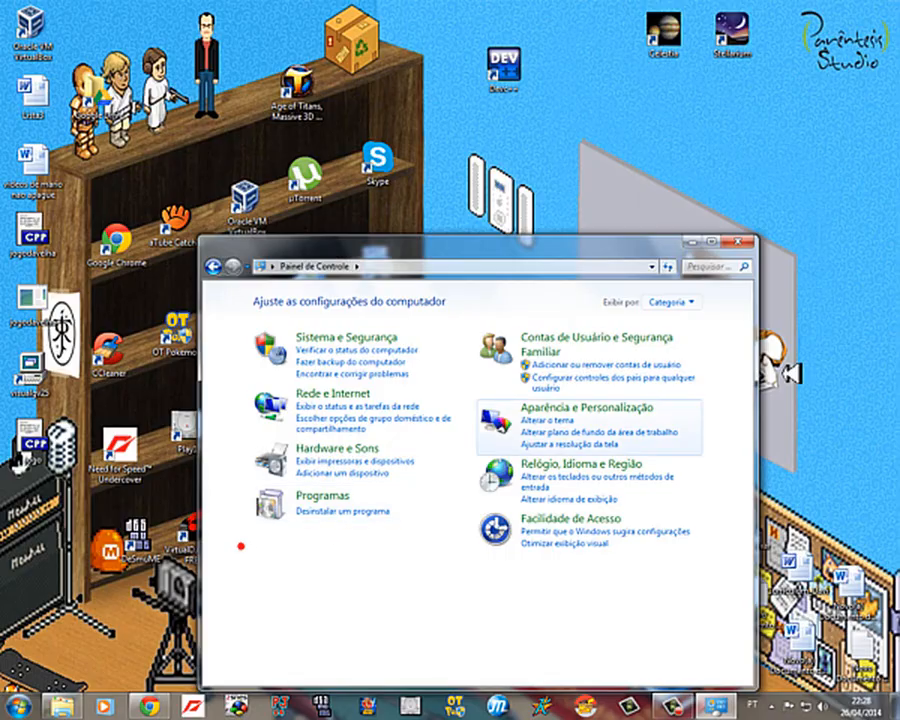
{"action": "left_click", "coordinate": [713, 240]}
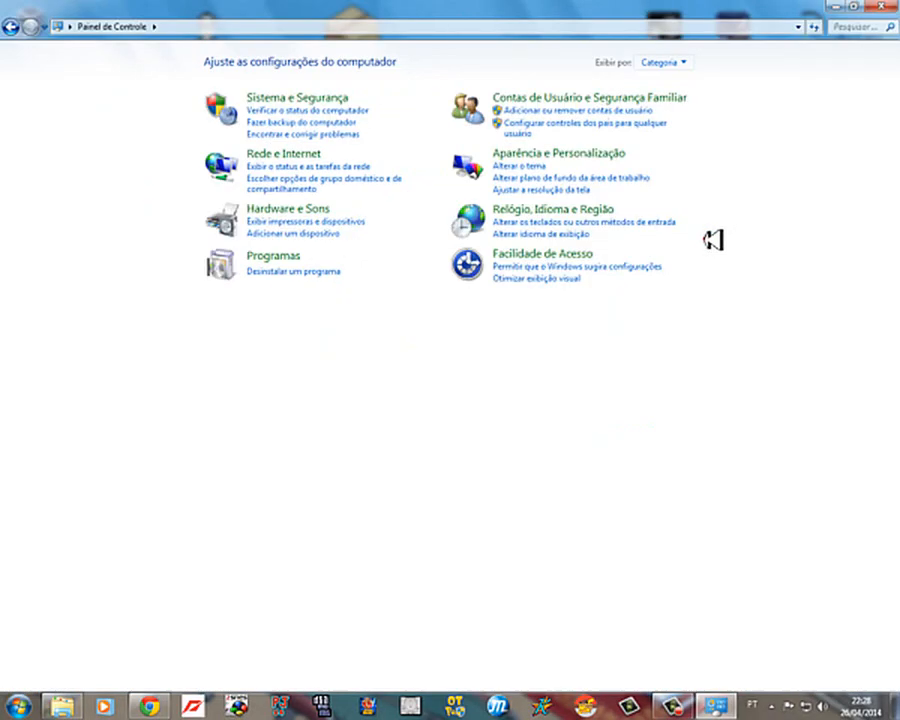
{"action": "left_click", "coordinate": [662, 62]}
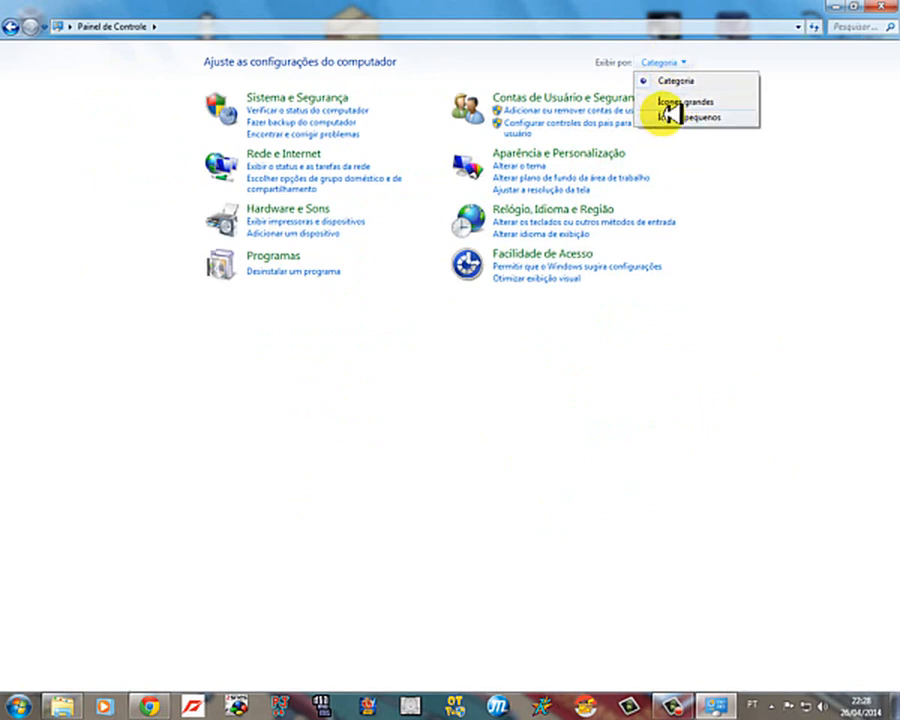
{"action": "left_click", "coordinate": [672, 102]}
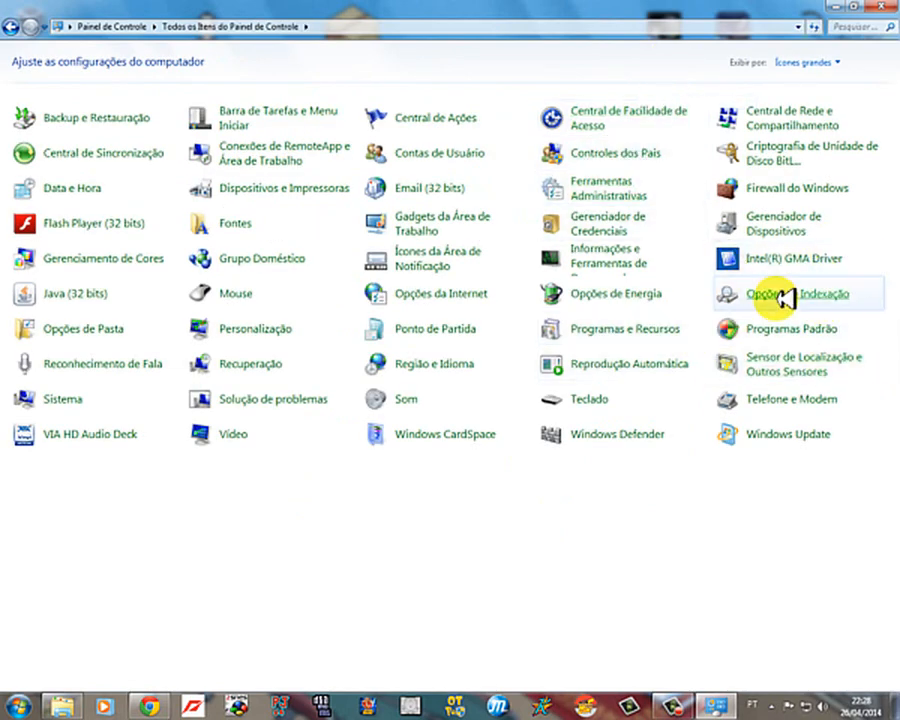
Step: Open the mouse properties and review the pointers of the current scheme down to the link selection pointer
{"action": "left_click", "coordinate": [235, 290]}
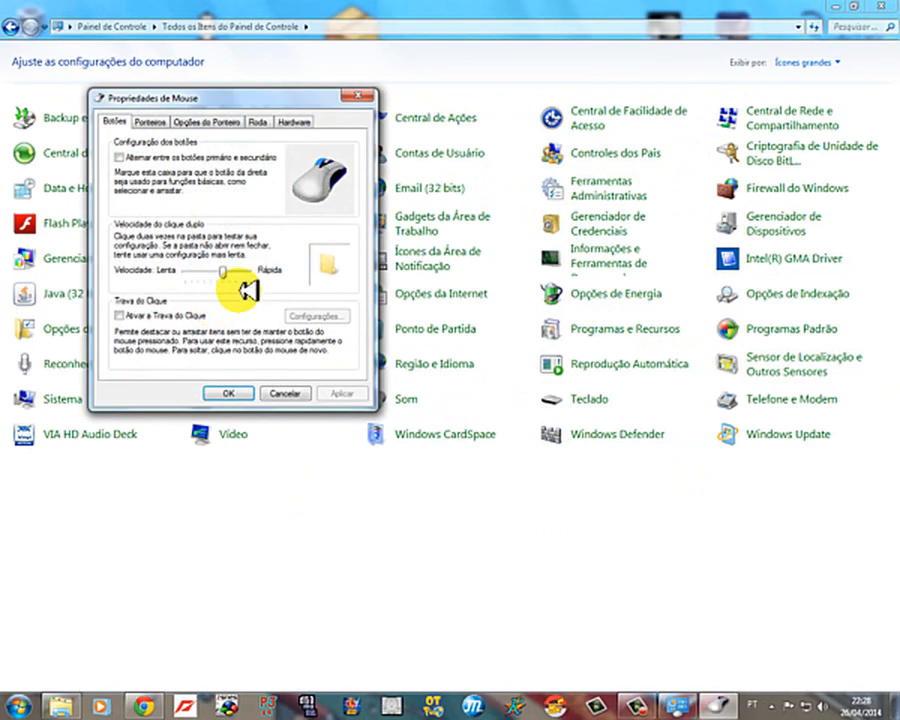
{"action": "left_click", "coordinate": [142, 122]}
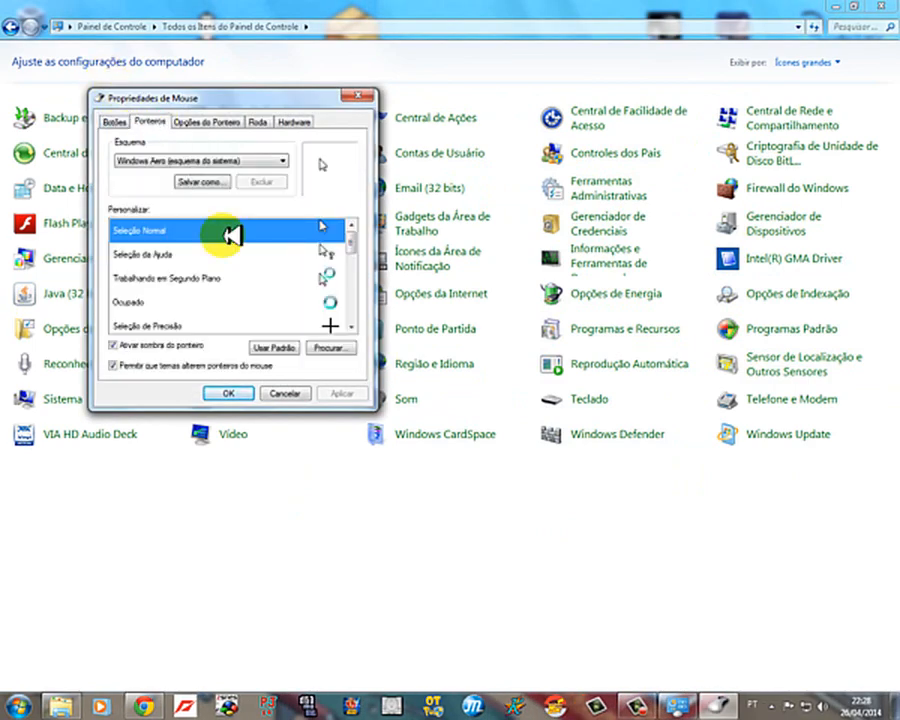
{"action": "left_click", "coordinate": [330, 250]}
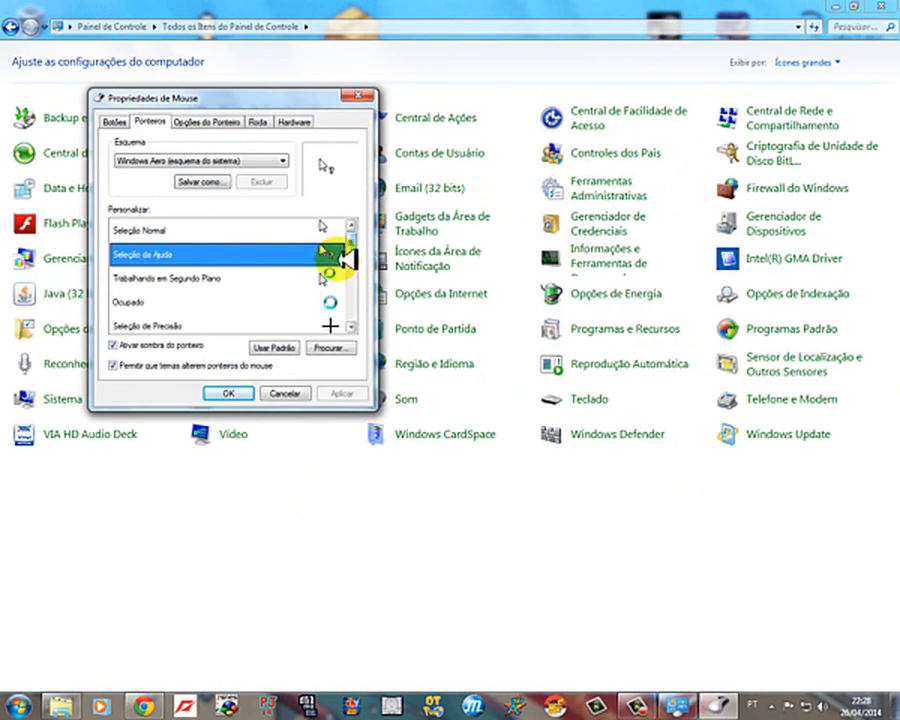
{"action": "left_click", "coordinate": [335, 277]}
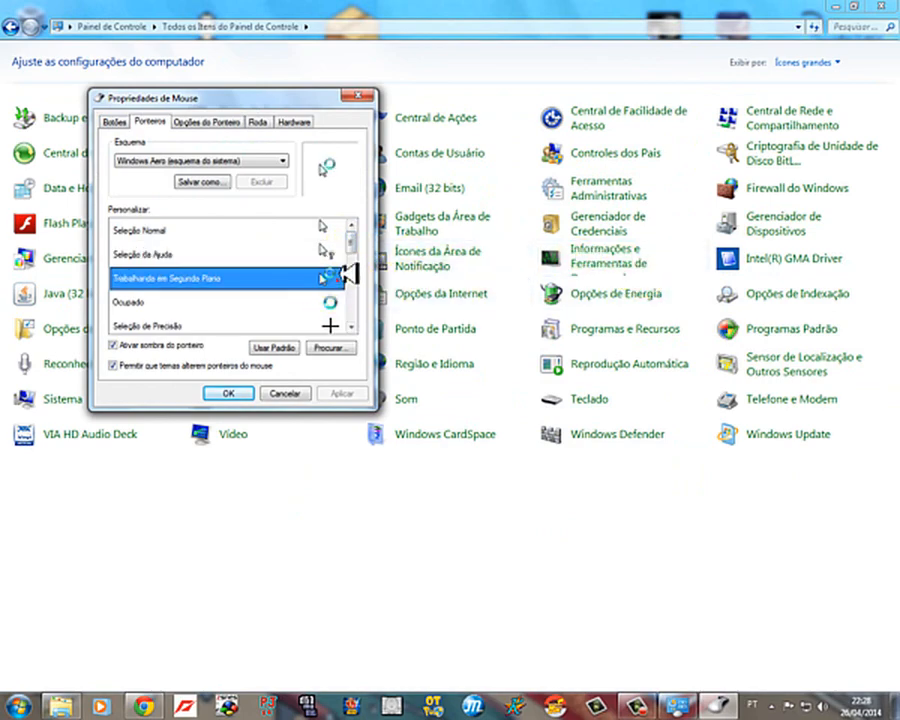
{"action": "left_click_drag", "start_coordinate": [352, 244], "coordinate": [353, 318]}
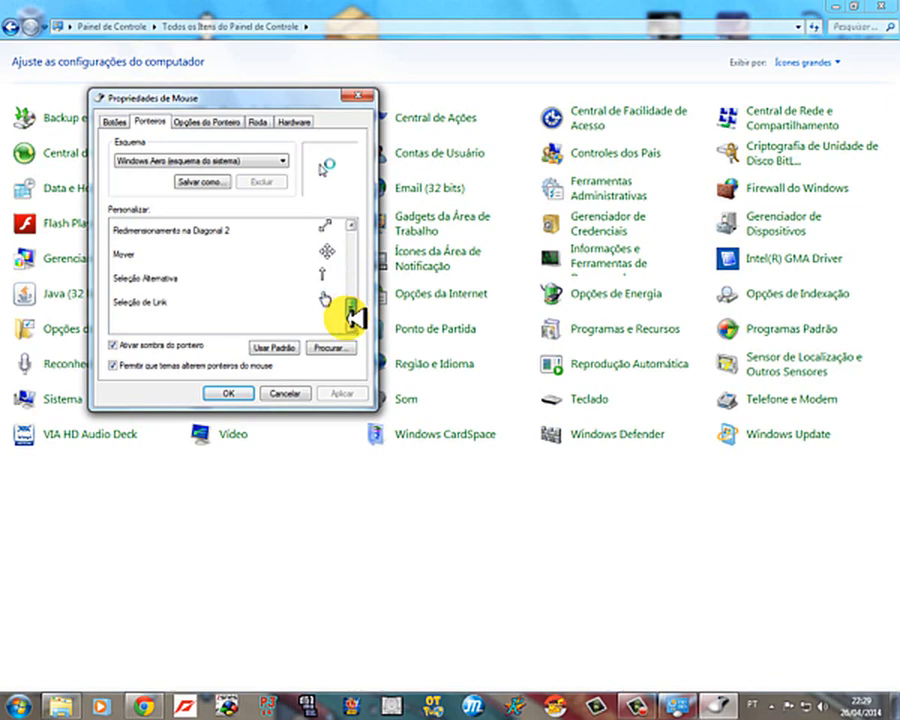
Step: Switch the mouse pointer scheme to "Windows invertido (esquema do sistema)", confirming the change
{"action": "left_click", "coordinate": [255, 161]}
{"action": "left_click", "coordinate": [195, 210]}
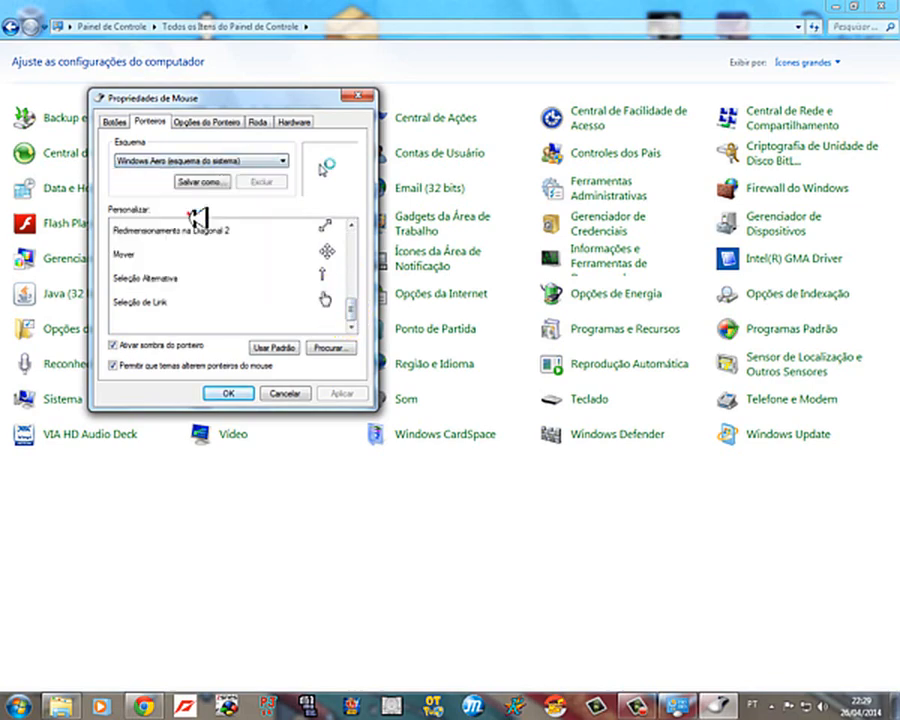
{"action": "left_click", "coordinate": [226, 160]}
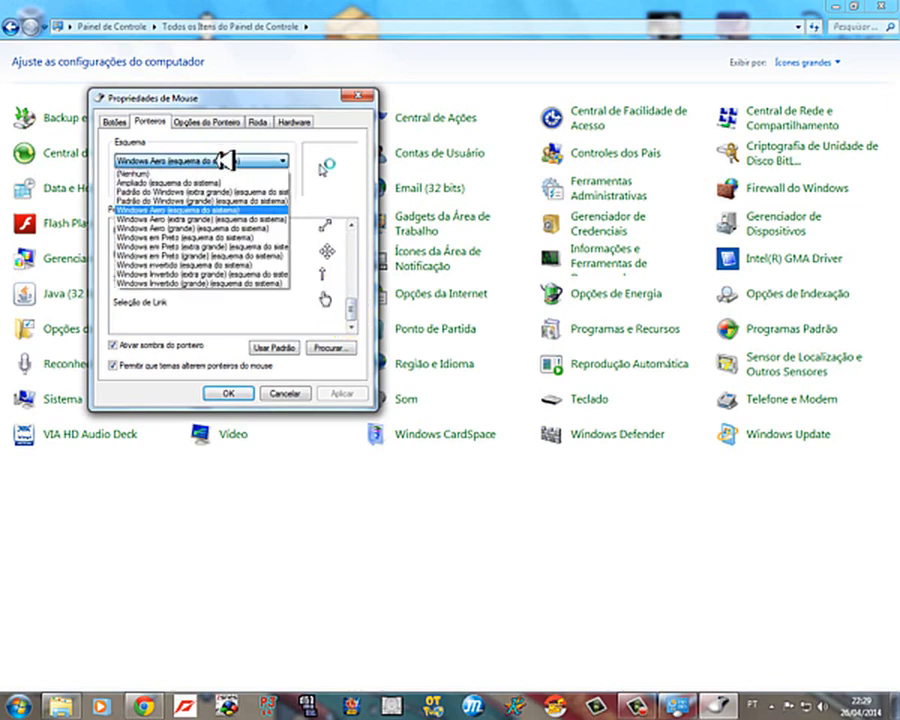
{"action": "left_click", "coordinate": [200, 256]}
{"action": "left_click_drag", "start_coordinate": [353, 305], "coordinate": [346, 226]}
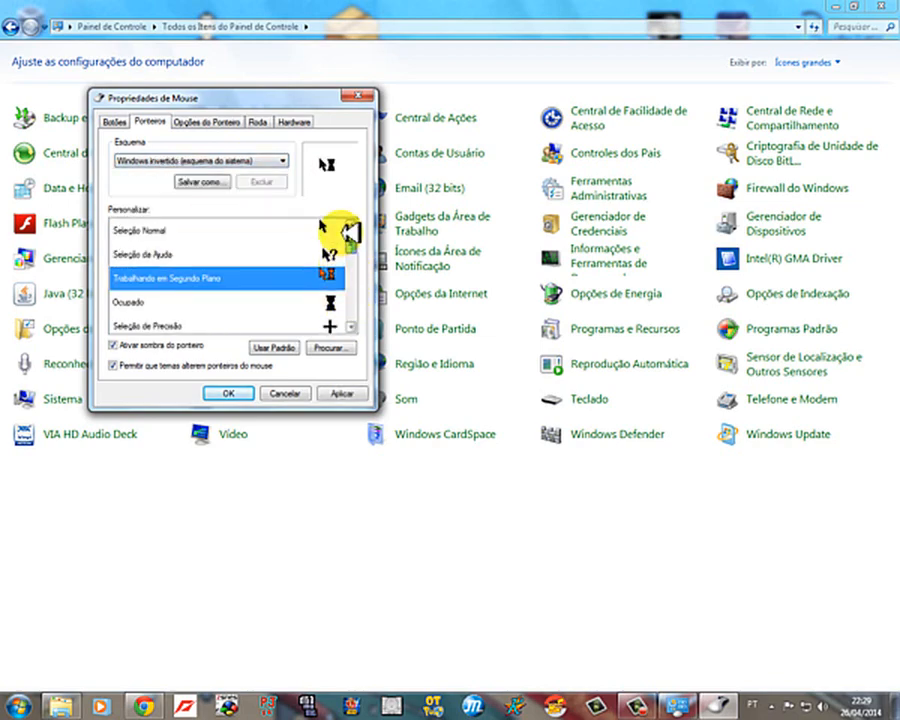
{"action": "left_click", "coordinate": [310, 231]}
{"action": "left_click", "coordinate": [224, 393]}
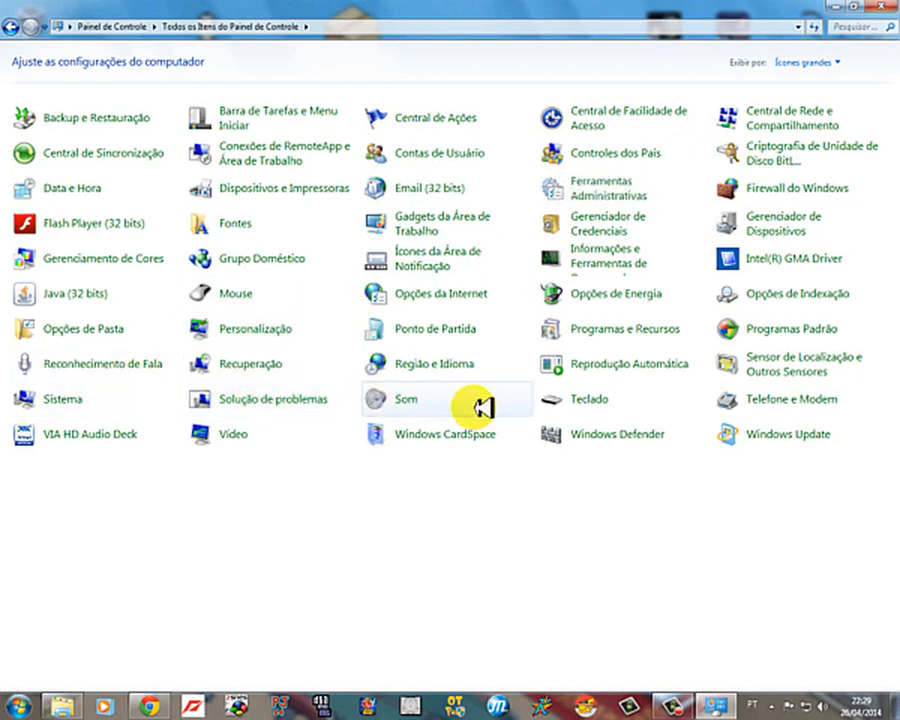
Step: Reopen the mouse properties and examine the pointer's movement and visibility options
{"action": "left_click", "coordinate": [248, 293]}
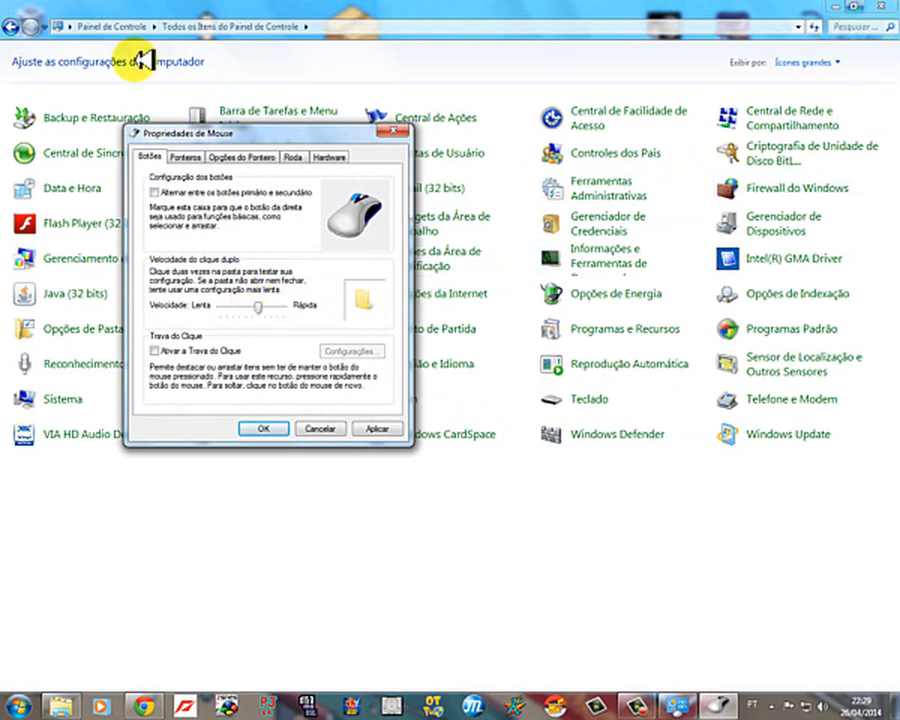
{"action": "left_click", "coordinate": [185, 157]}
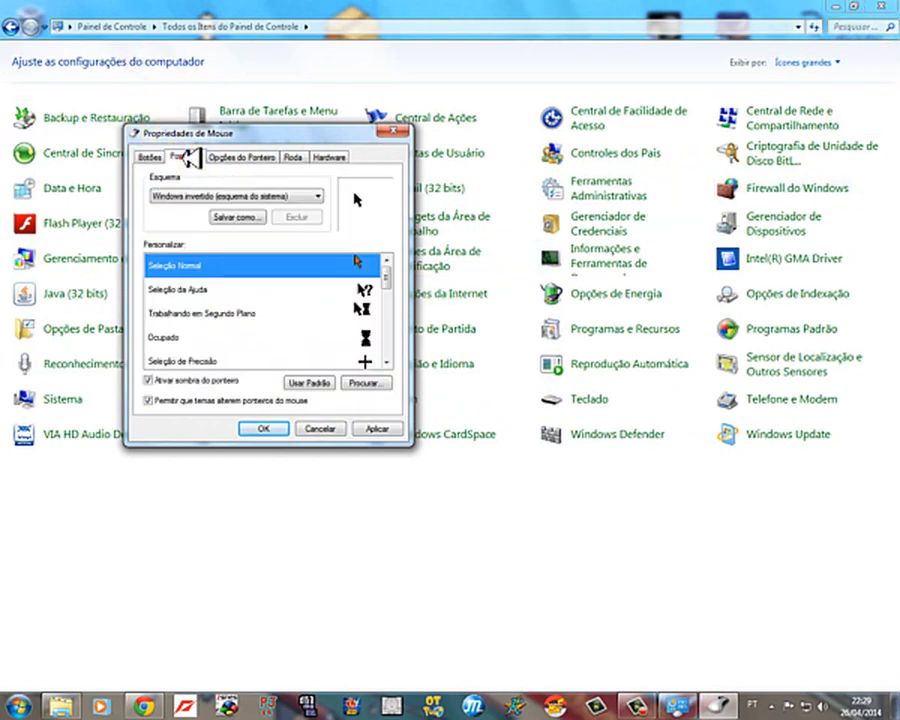
{"action": "left_click", "coordinate": [245, 157]}
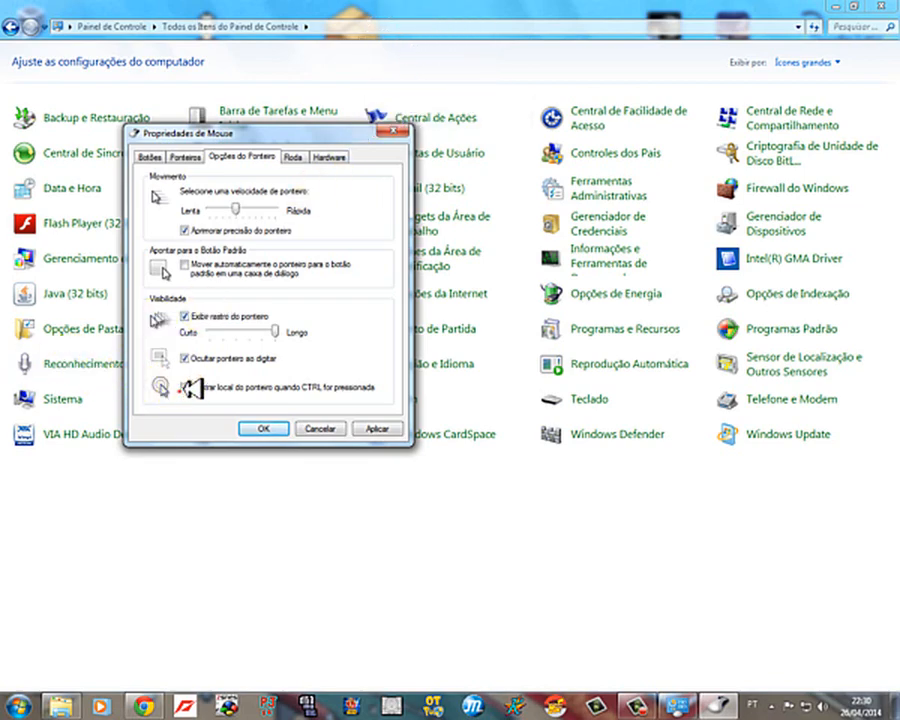
Step: Set the mouse pointer scheme to "(Nenhum)" and confirm the mouse properties
{"action": "left_click", "coordinate": [185, 157]}
{"action": "left_click", "coordinate": [255, 196]}
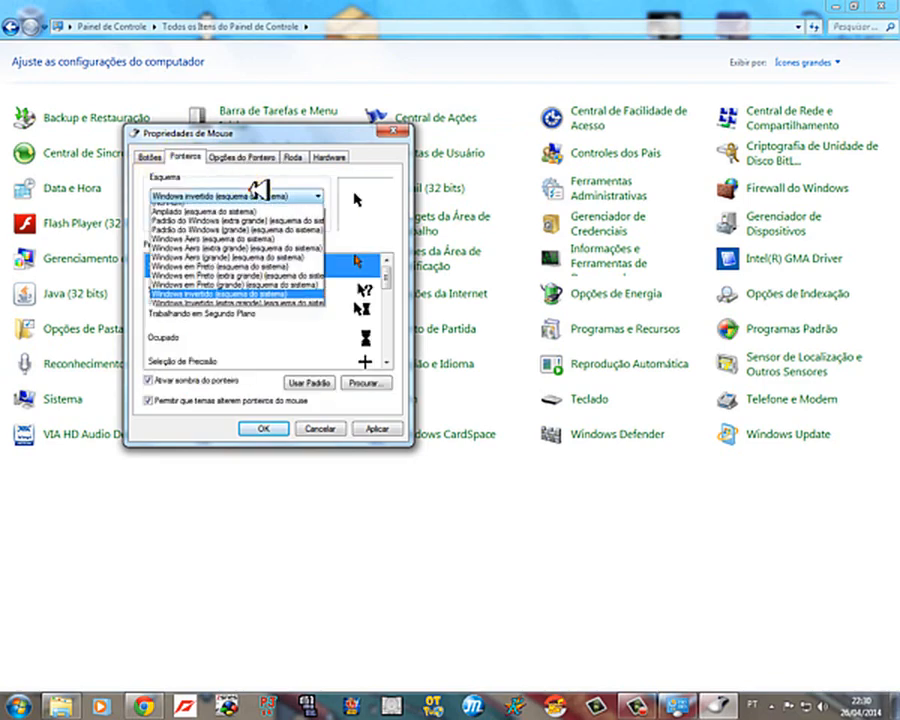
{"action": "left_click", "coordinate": [240, 208]}
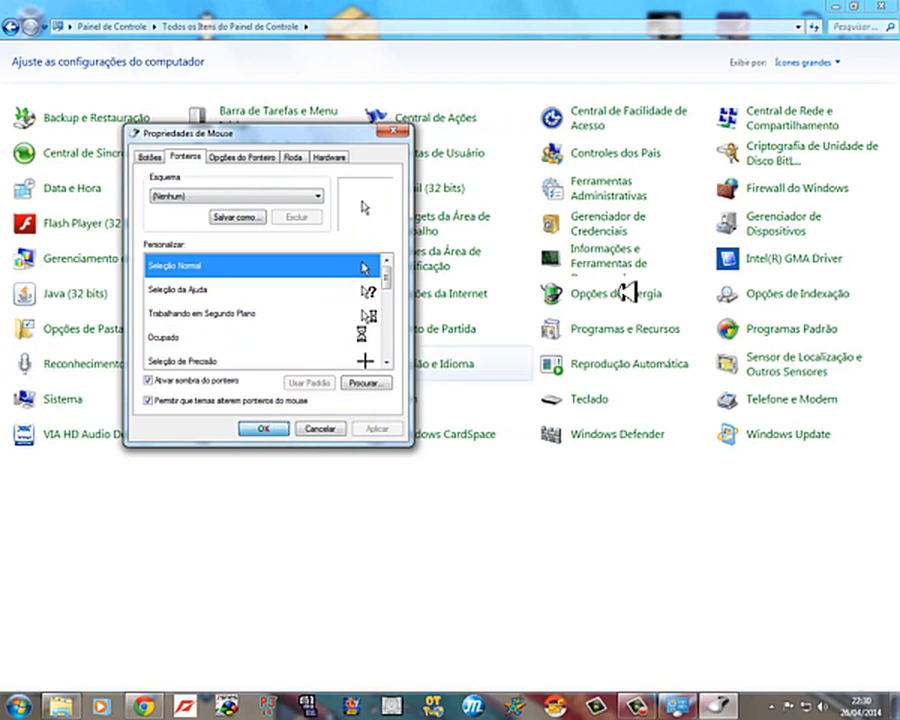
{"action": "left_click", "coordinate": [268, 429]}
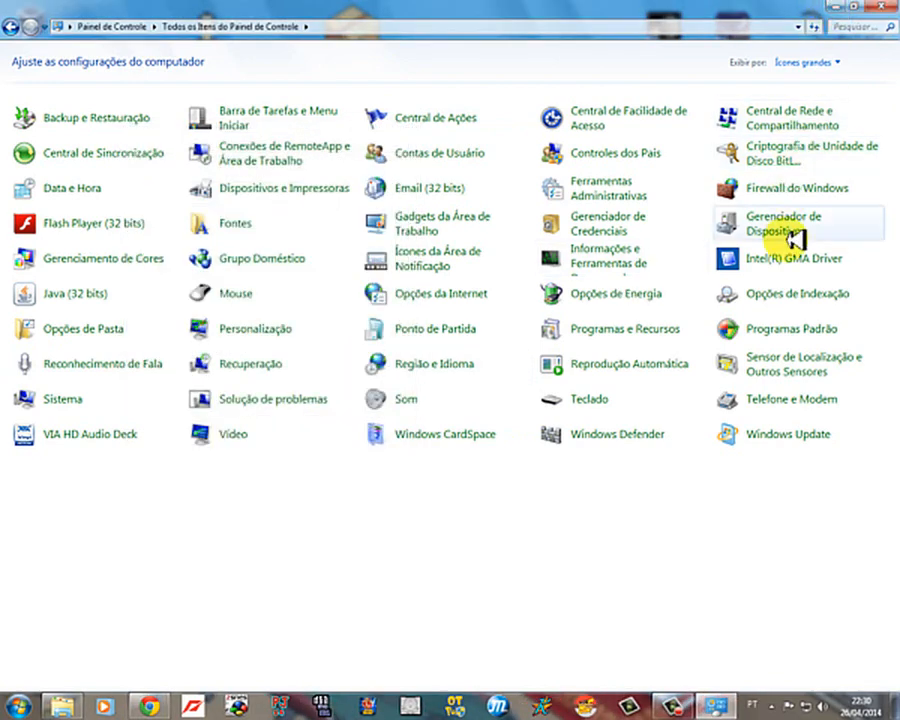
Step: Reopen the mouse properties and preview the pointer schemes "Ampliado", "Padrão do Windows (extra grande)" and "Padrão do Windows (grande)"
{"action": "left_click", "coordinate": [248, 296]}
{"action": "left_click", "coordinate": [210, 174]}
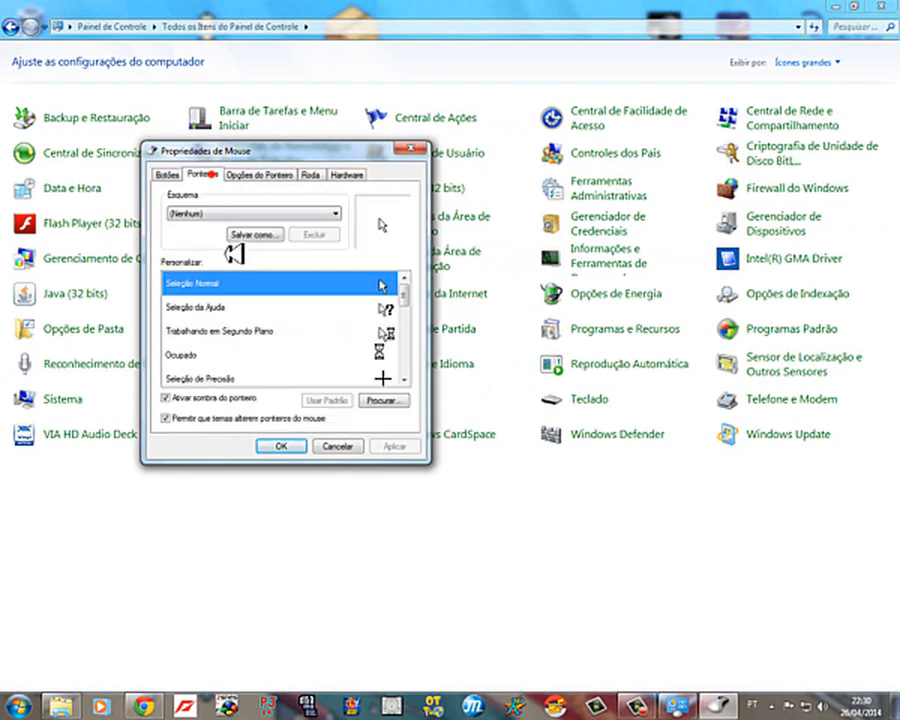
{"action": "left_click", "coordinate": [284, 214]}
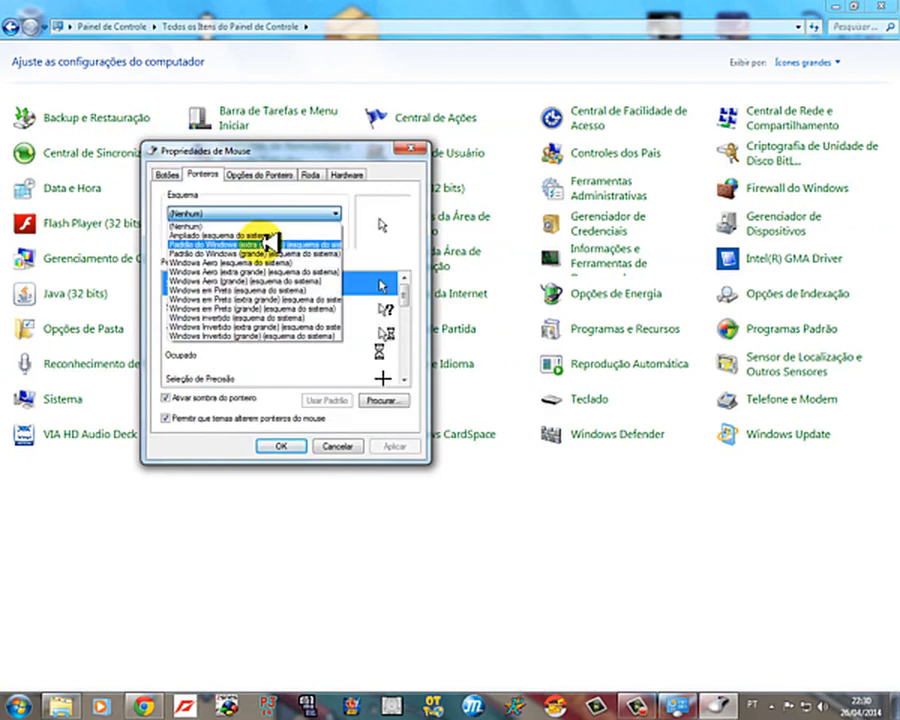
{"action": "left_click", "coordinate": [272, 233]}
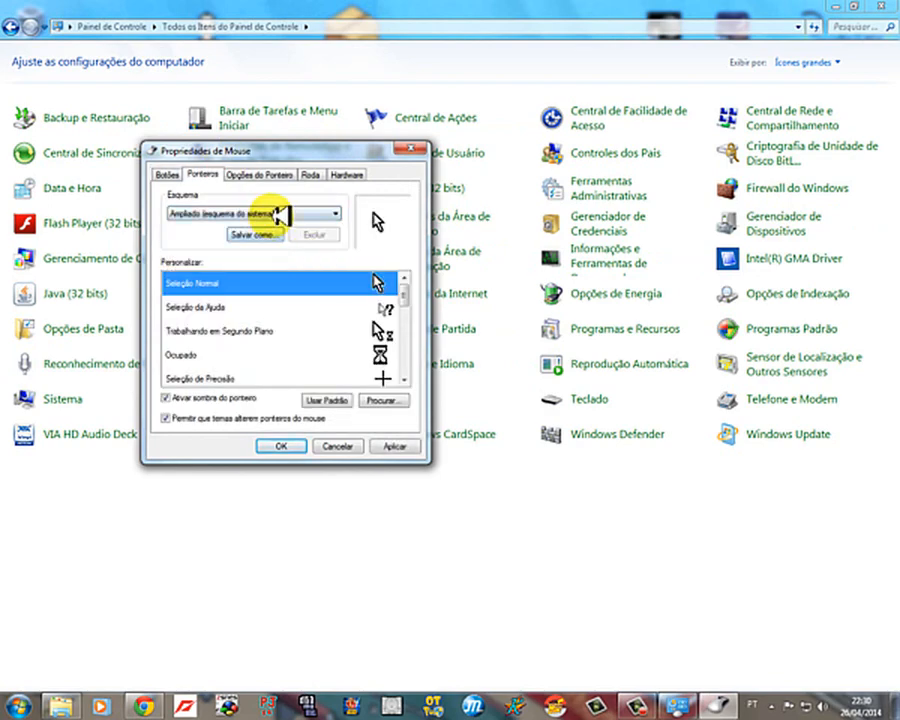
{"action": "left_click", "coordinate": [226, 213]}
{"action": "left_click", "coordinate": [246, 253]}
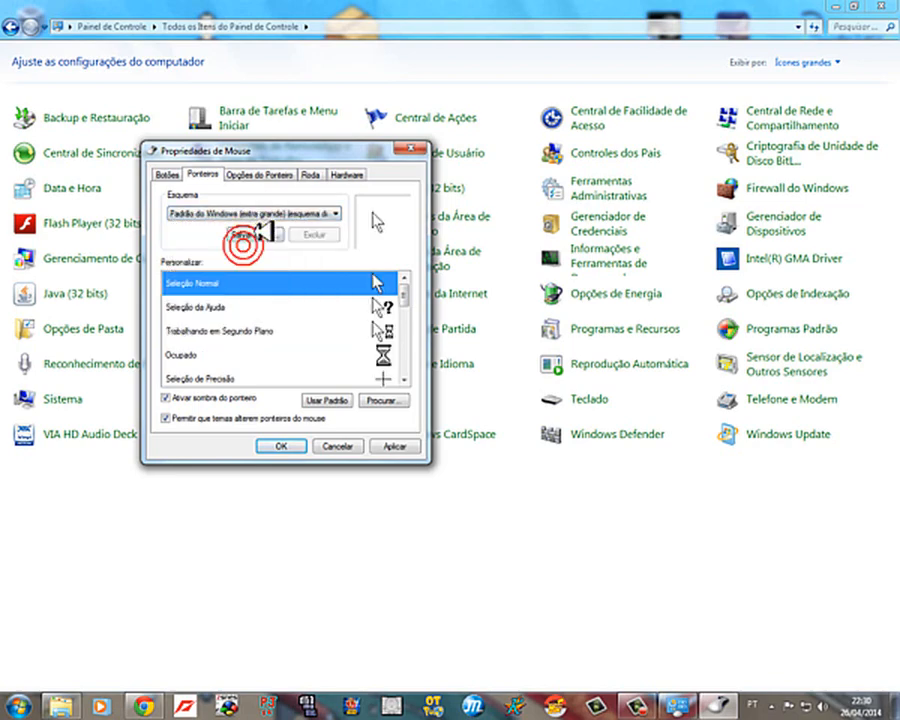
{"action": "left_click", "coordinate": [258, 213]}
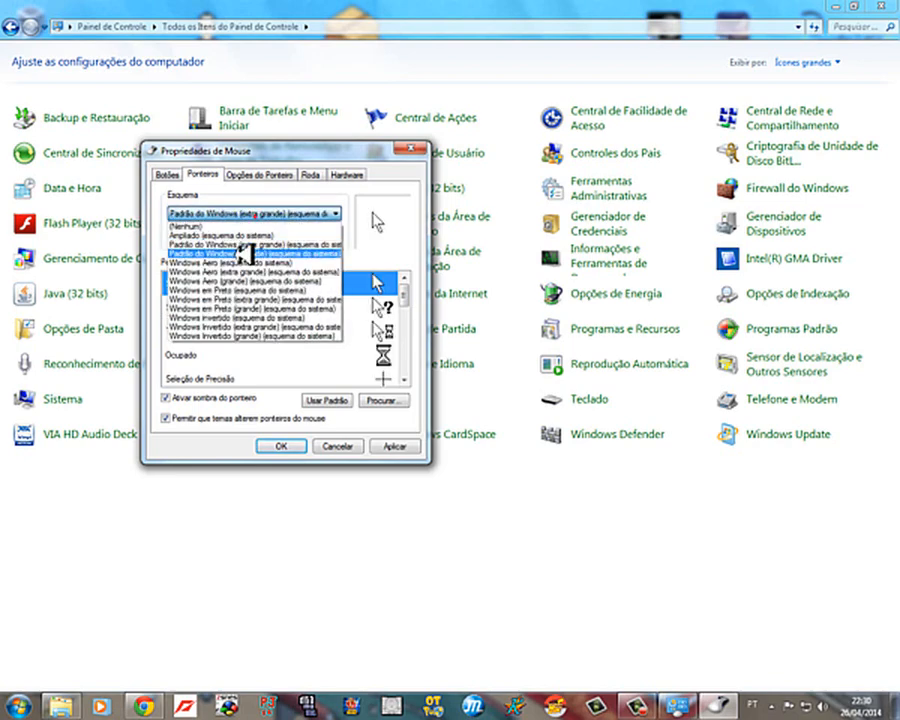
{"action": "left_click", "coordinate": [250, 245]}
{"action": "left_click", "coordinate": [250, 213]}
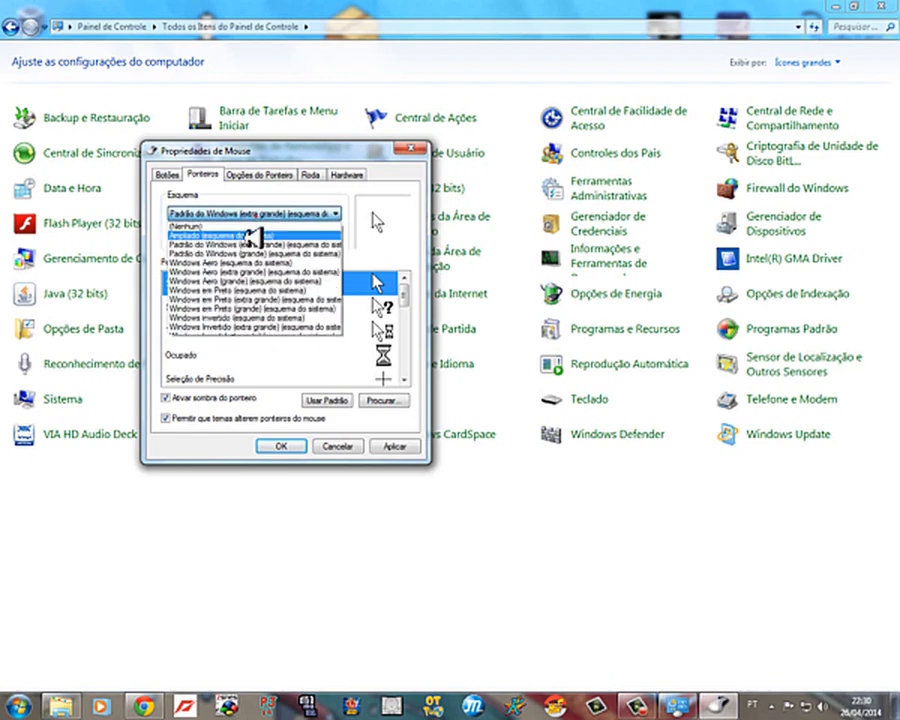
{"action": "left_click", "coordinate": [240, 254]}
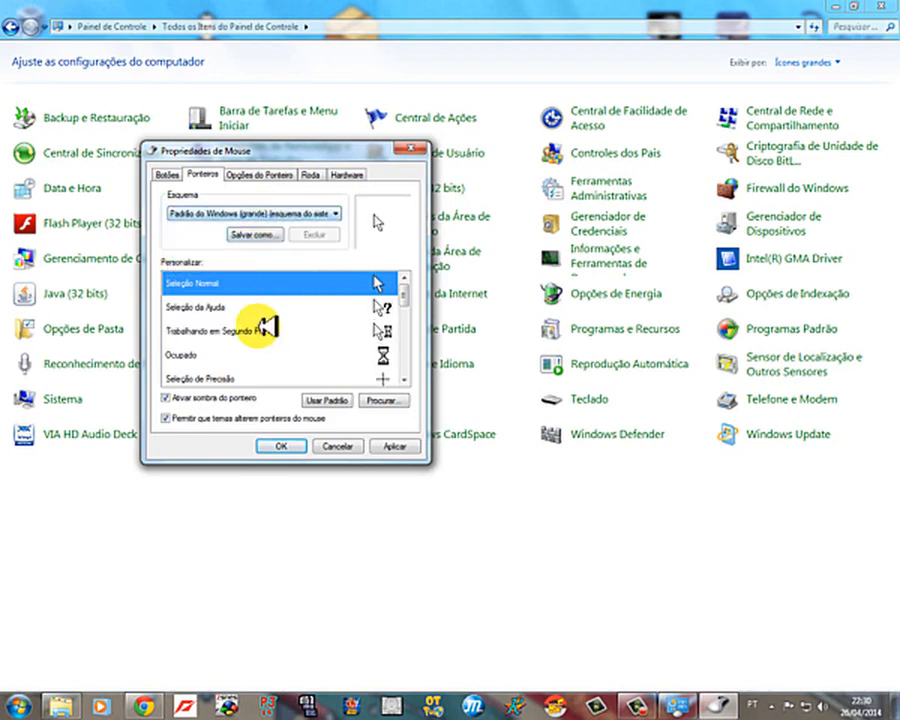
Step: Apply the pointer scheme "Windows Aero (esquema do sistema)" and minimize the Control Panel
{"action": "left_click", "coordinate": [247, 214]}
{"action": "left_click", "coordinate": [231, 262]}
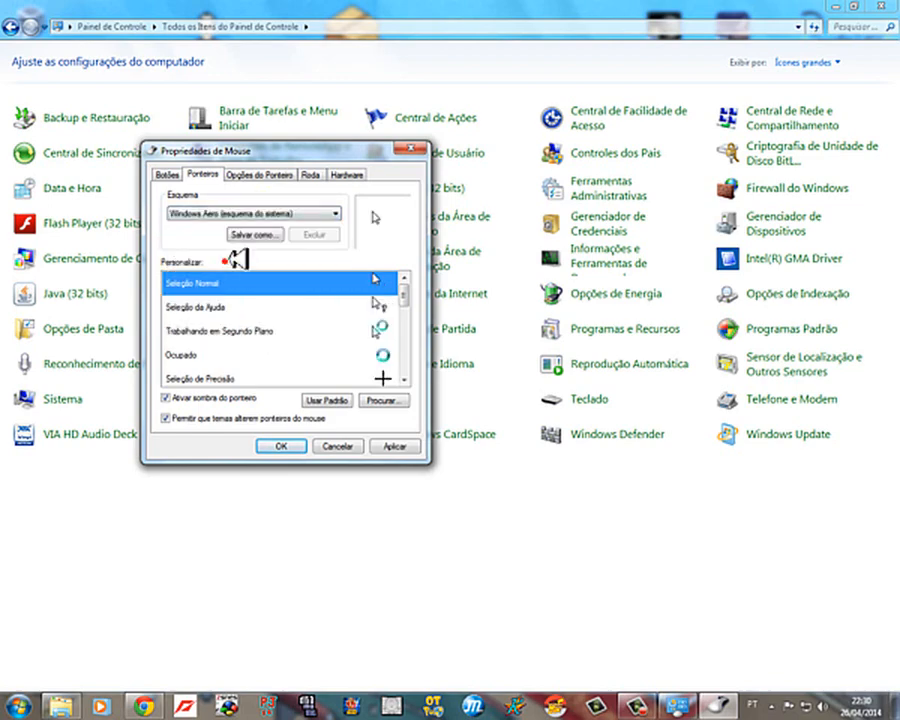
{"action": "left_click", "coordinate": [304, 446]}
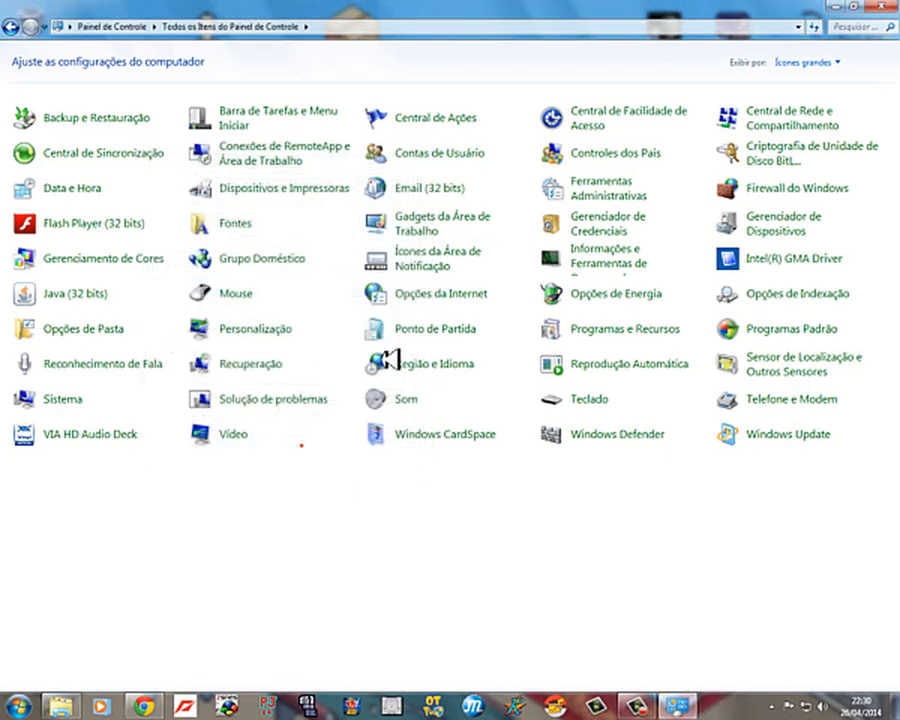
{"action": "left_click", "coordinate": [848, 10]}
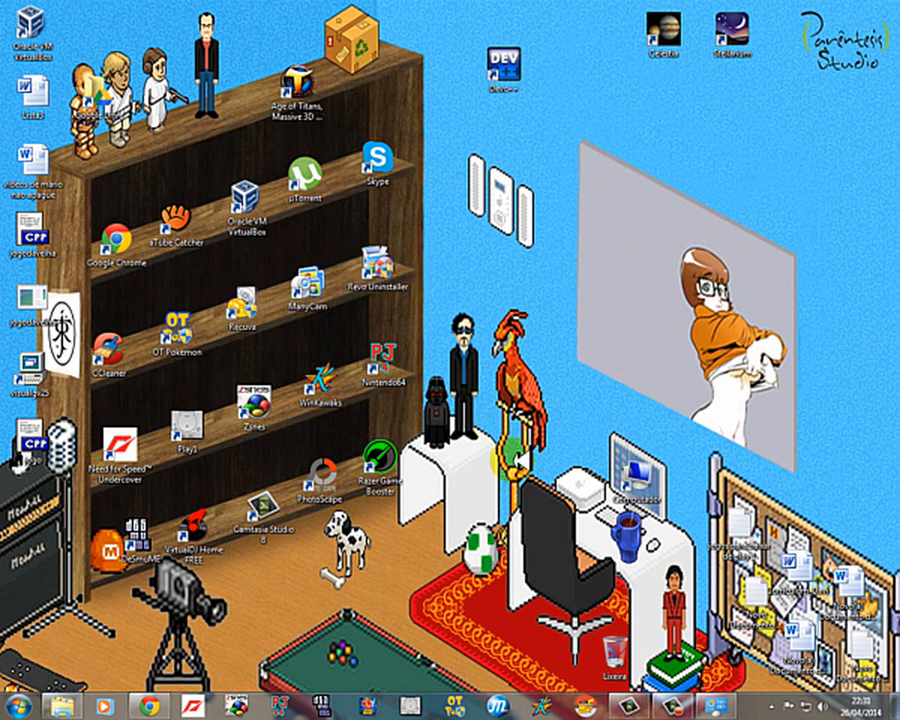
Step: Switch to the Camtasia recorder, move its window until all controls are within the screen, and pause the recording
{"action": "left_click", "coordinate": [654, 703]}
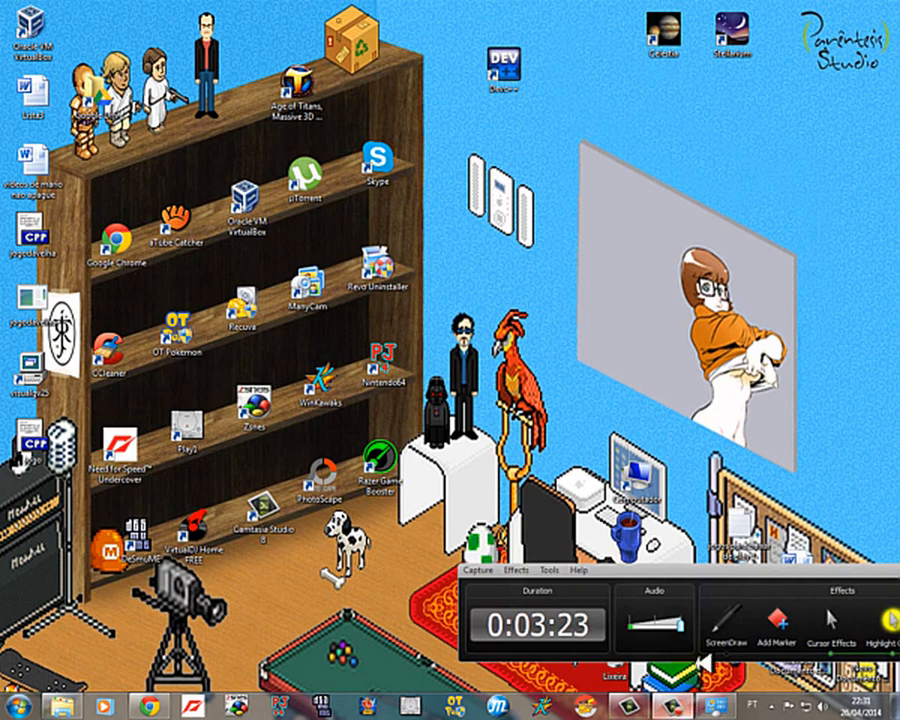
{"action": "left_click_drag", "start_coordinate": [714, 566], "coordinate": [508, 588]}
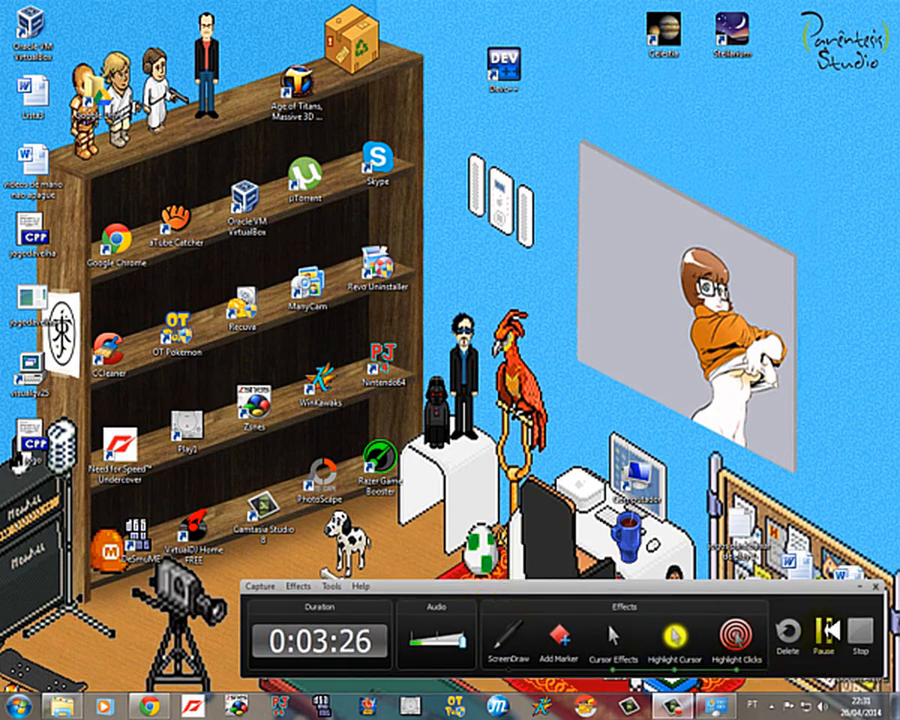
{"action": "left_click", "coordinate": [826, 630]}
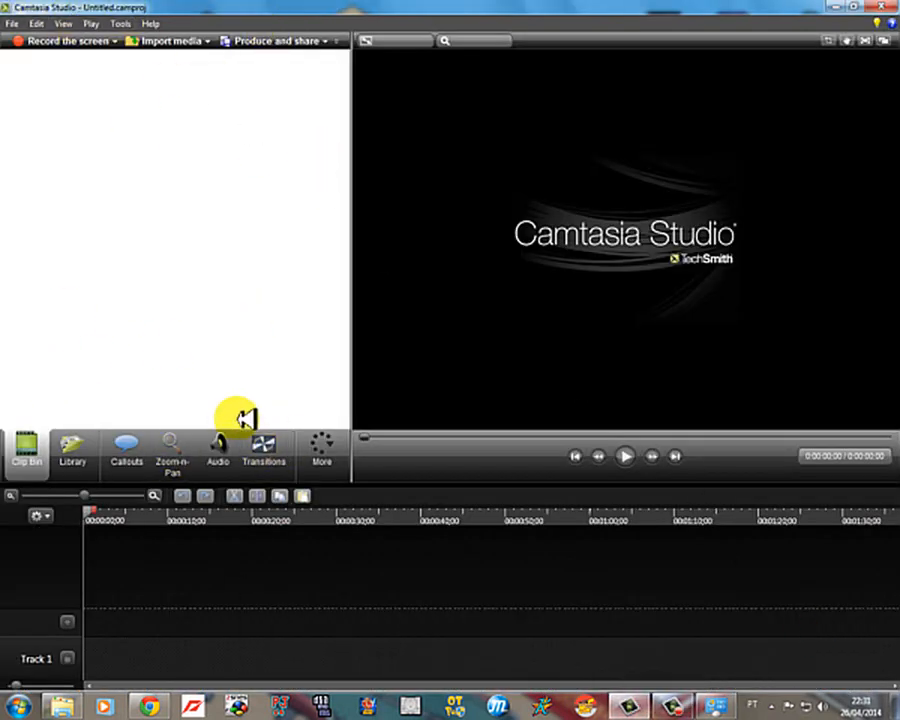
Step: Display the Cursor Effects settings in Camtasia Studio
{"action": "left_click", "coordinate": [320, 445]}
{"action": "left_click", "coordinate": [322, 470]}
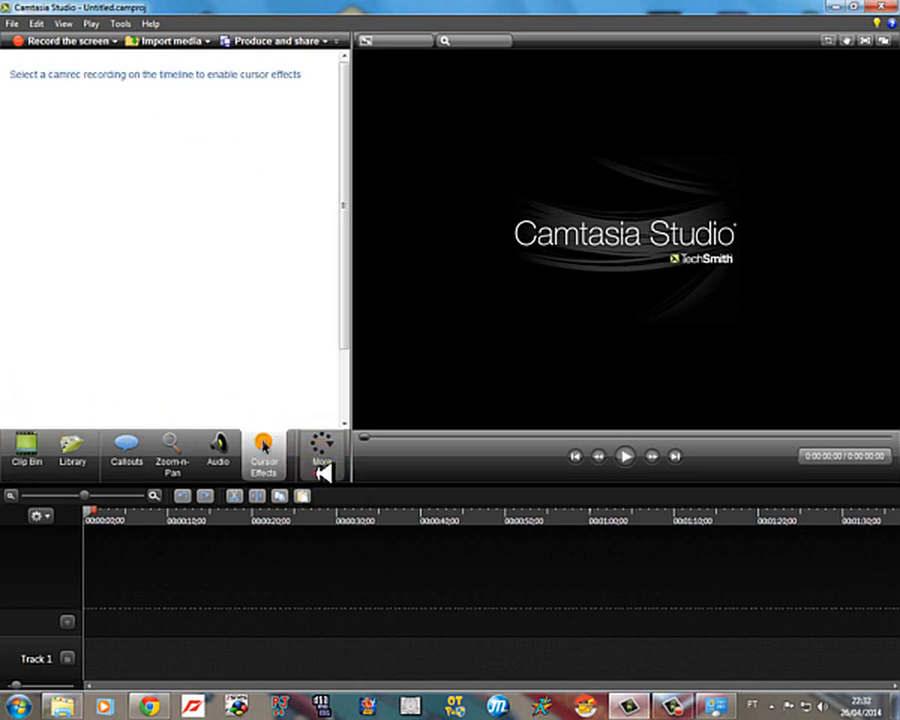
Step: Display the Transitions library and return to the Cursor Effects settings
{"action": "left_click", "coordinate": [345, 452]}
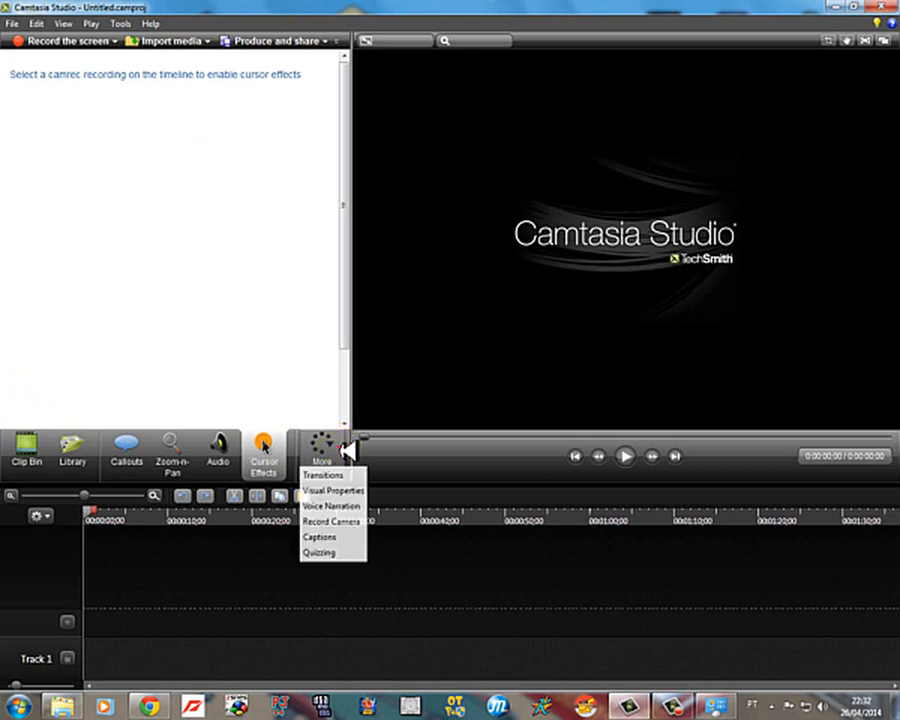
{"action": "left_click", "coordinate": [322, 475]}
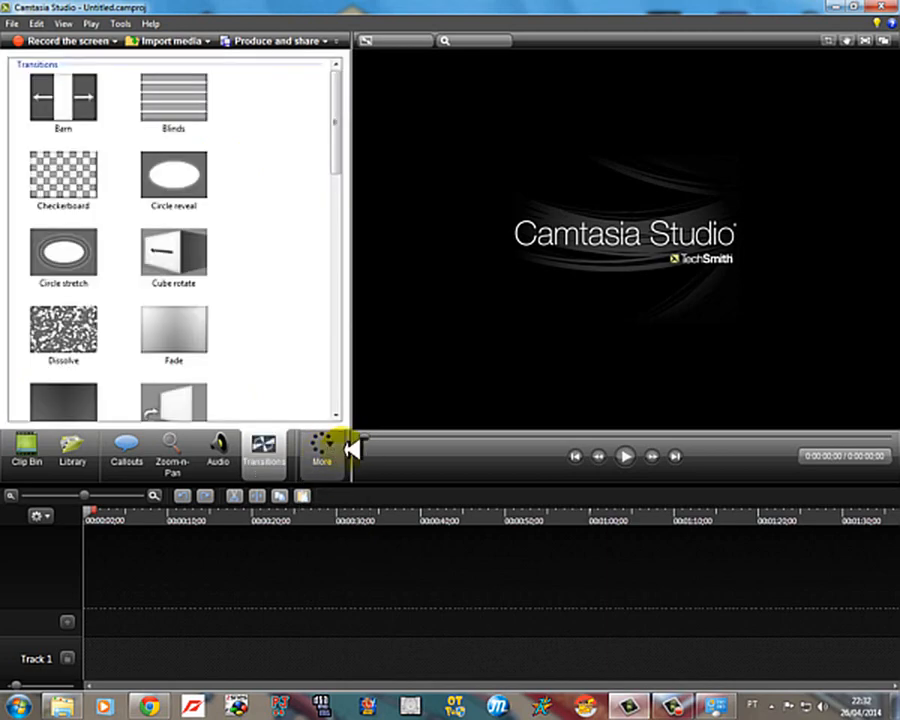
{"action": "left_click_drag", "start_coordinate": [357, 450], "coordinate": [330, 463]}
{"action": "left_click", "coordinate": [325, 460]}
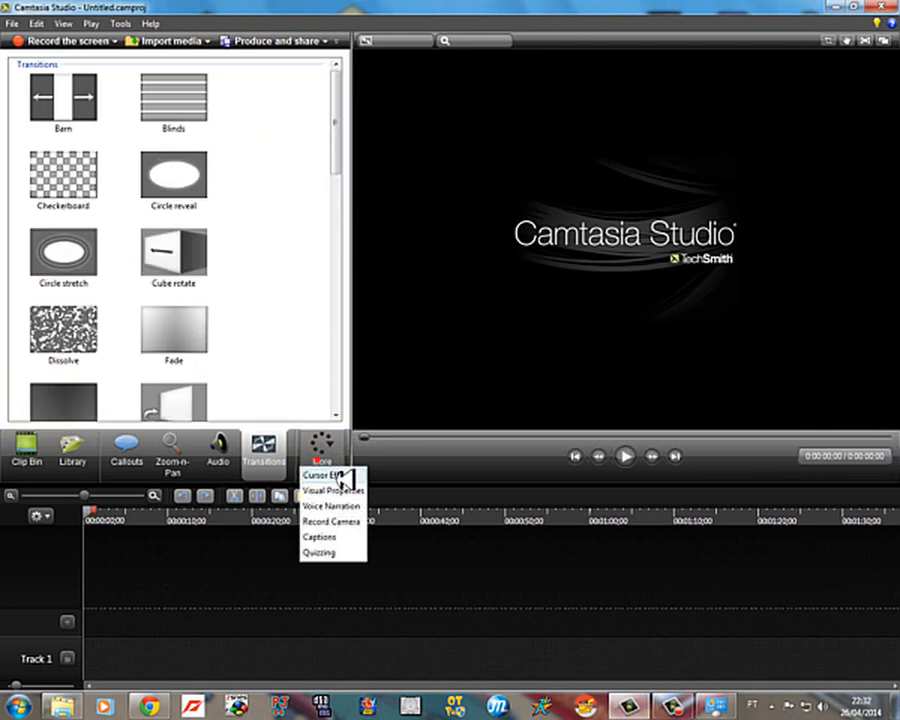
{"action": "left_click", "coordinate": [330, 358]}
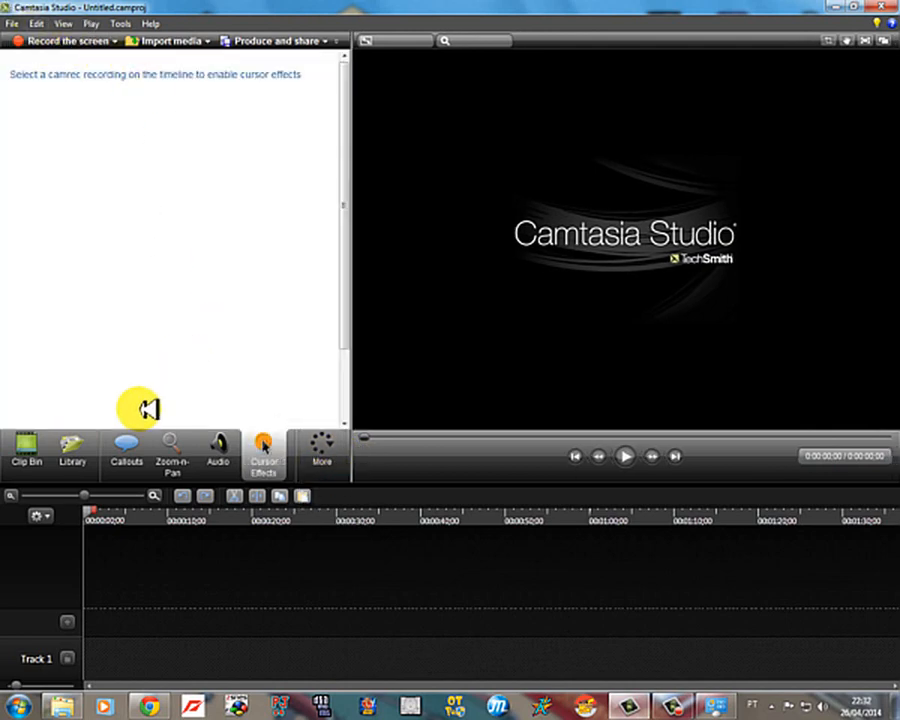
Step: Import the recording capture-2.camrec and add it to the timeline
{"action": "left_click", "coordinate": [219, 448]}
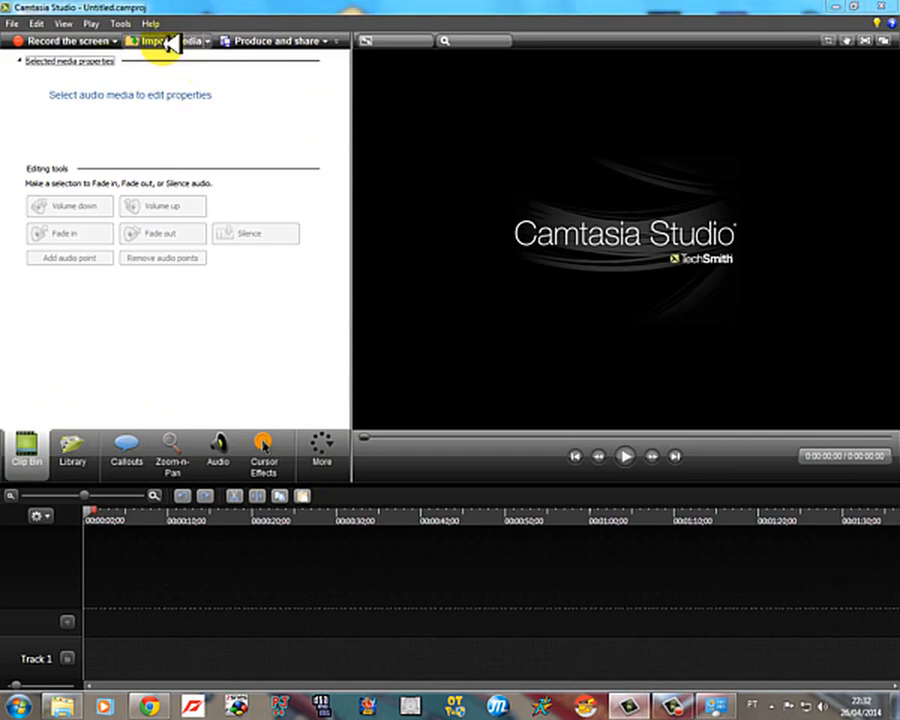
{"action": "left_click", "coordinate": [160, 41]}
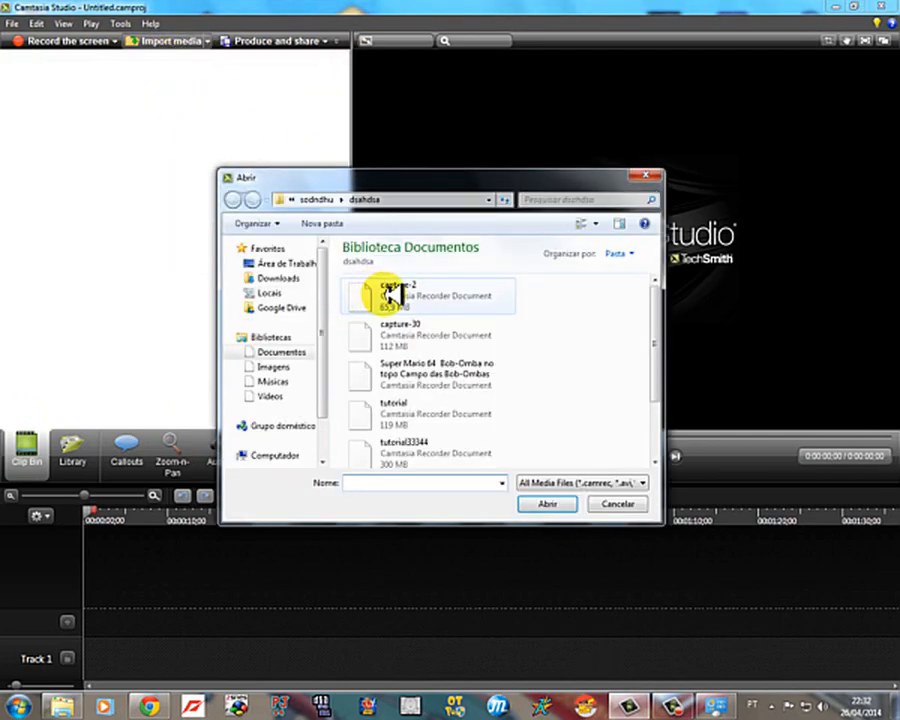
{"action": "key", "text": "Escape"}
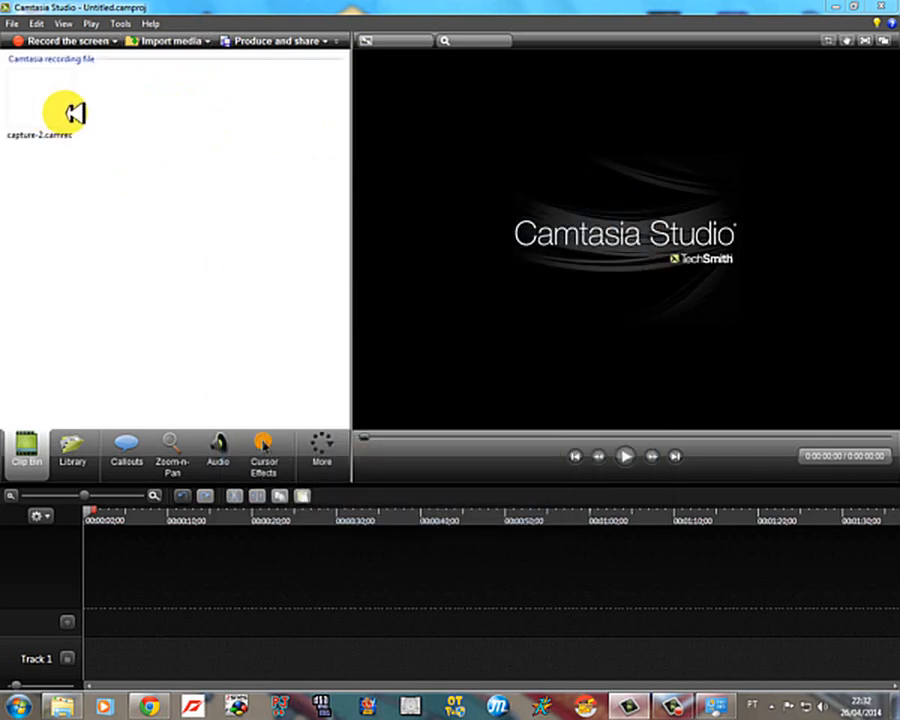
{"action": "left_click", "coordinate": [43, 102]}
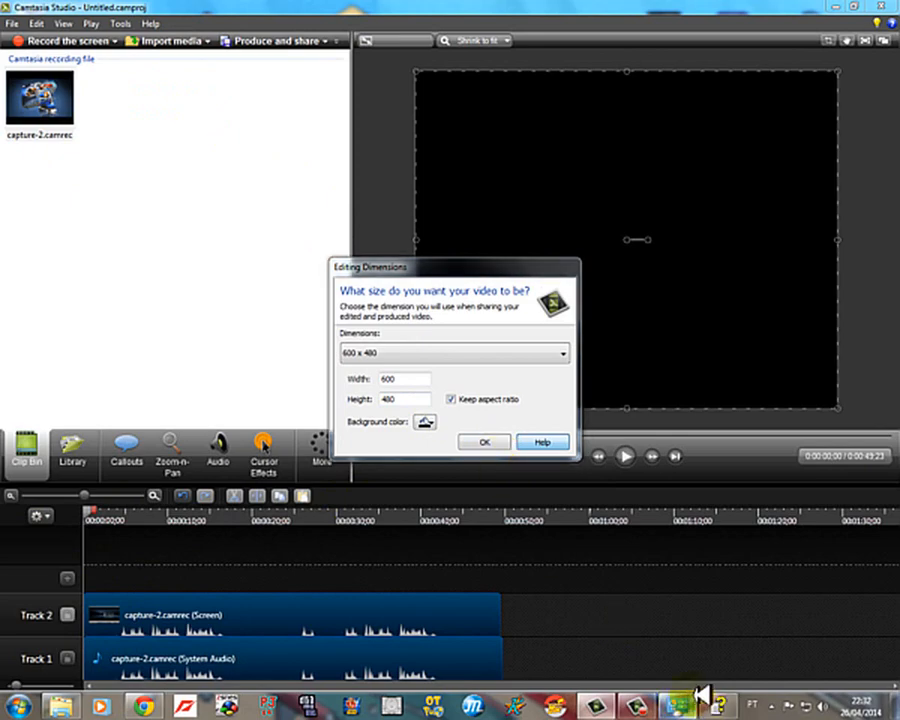
Step: Close the help window and accept 600 x 480 as the video's editing dimensions
{"action": "left_click", "coordinate": [716, 703]}
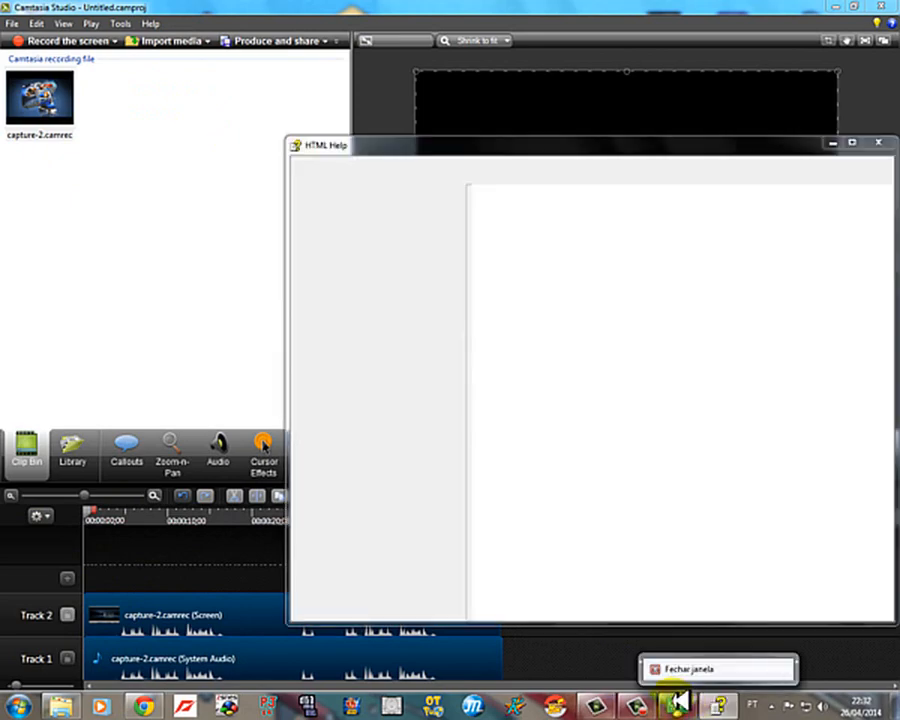
{"action": "left_click", "coordinate": [878, 142]}
{"action": "left_click", "coordinate": [492, 439]}
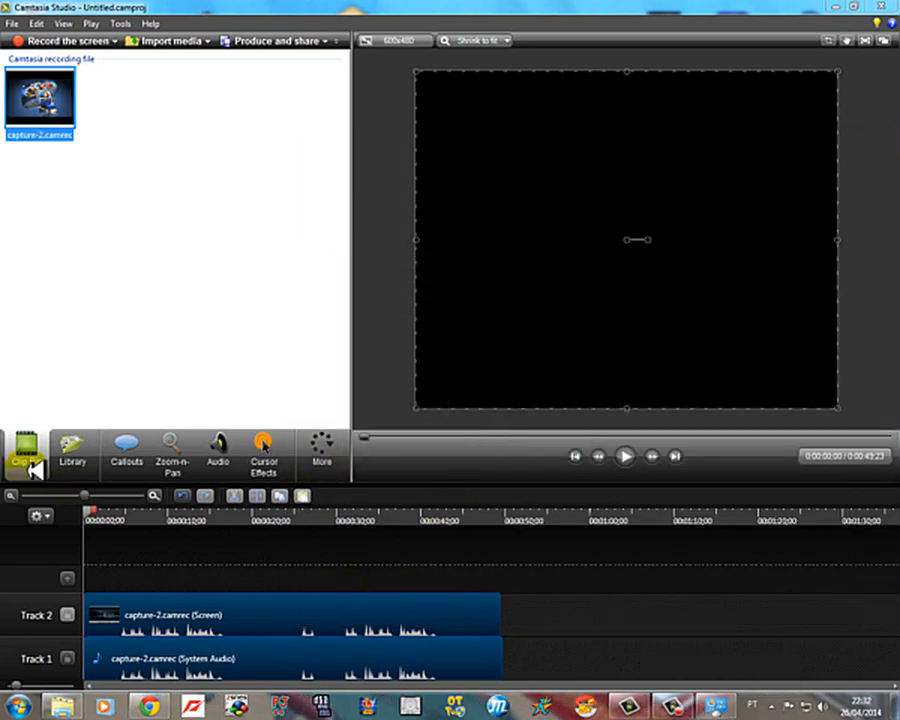
Step: Display the cursor effects for the capture-2.camrec screen clip on Track 2 and hide its mouse cursor
{"action": "left_click", "coordinate": [268, 440]}
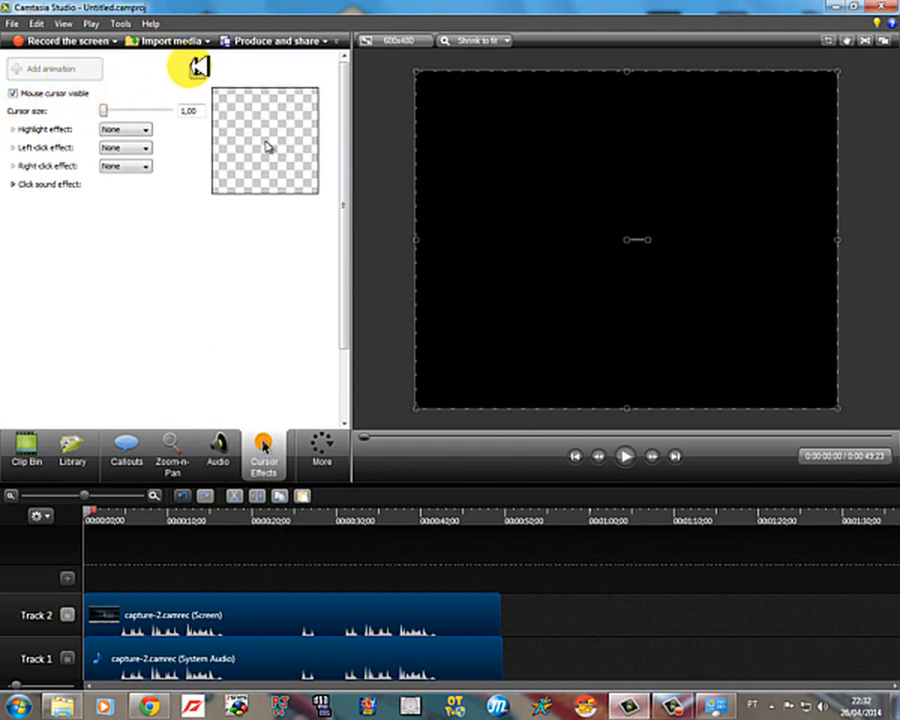
{"action": "left_click", "coordinate": [30, 93]}
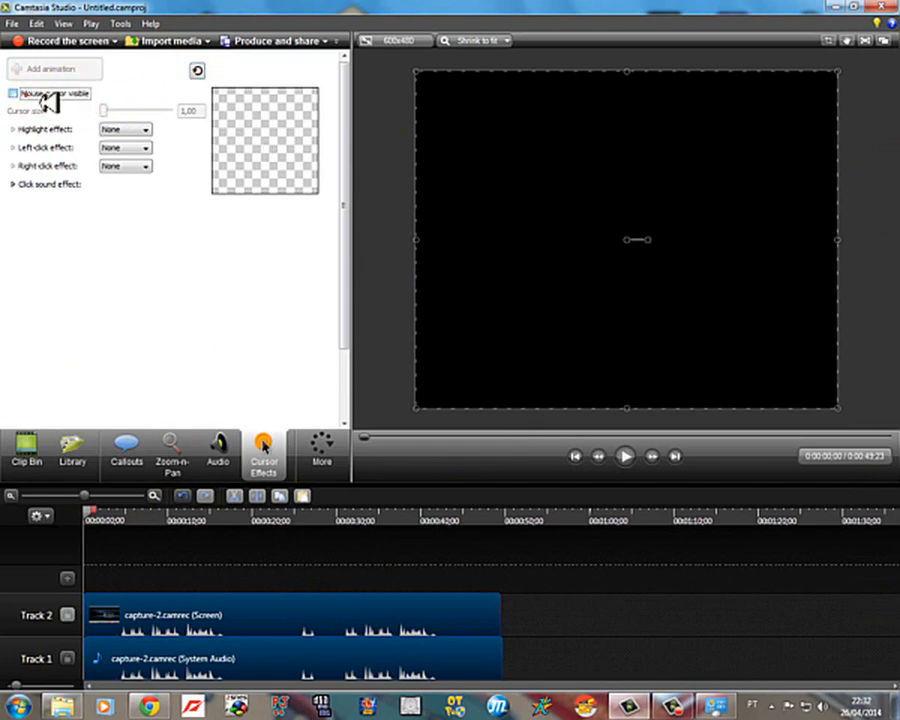
{"action": "left_click", "coordinate": [200, 623]}
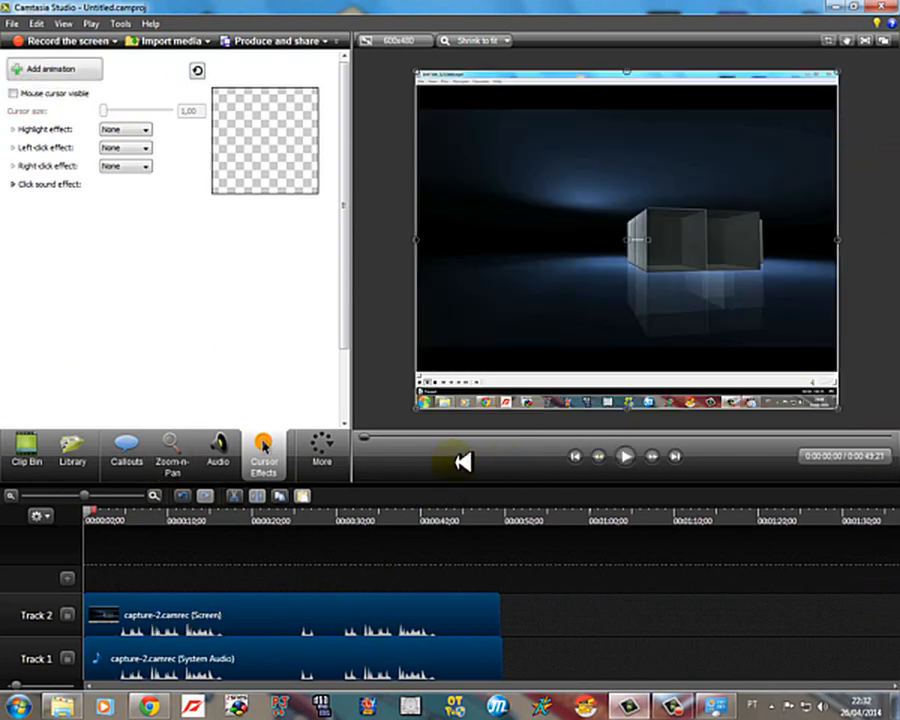
{"action": "left_click", "coordinate": [66, 93]}
{"action": "left_click", "coordinate": [70, 93]}
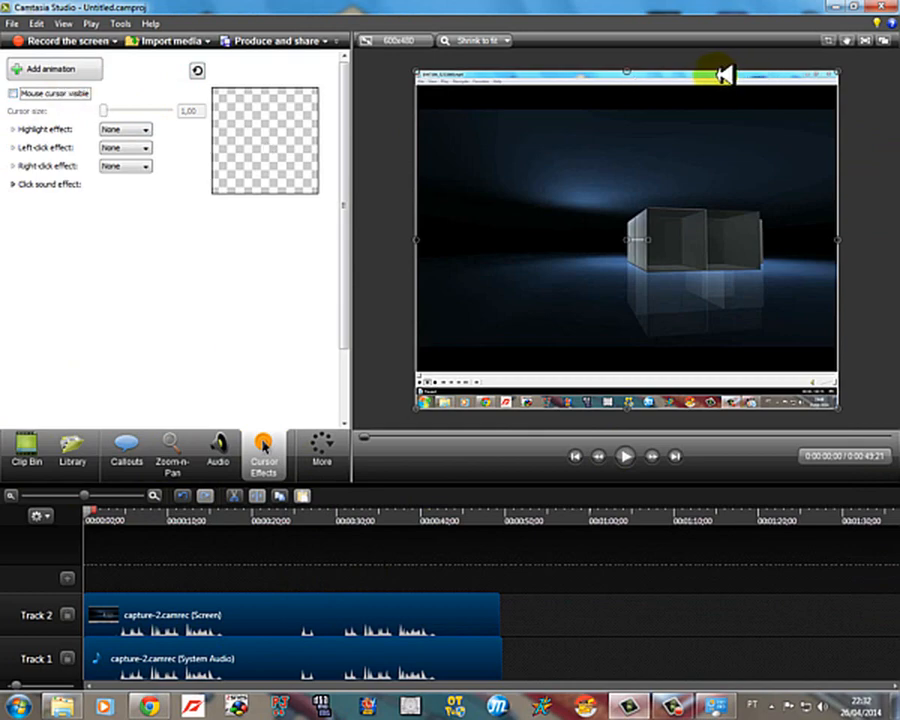
Step: Make the clip's mouse cursor visible again and set the cursor size to 2,15
{"action": "left_click", "coordinate": [72, 92]}
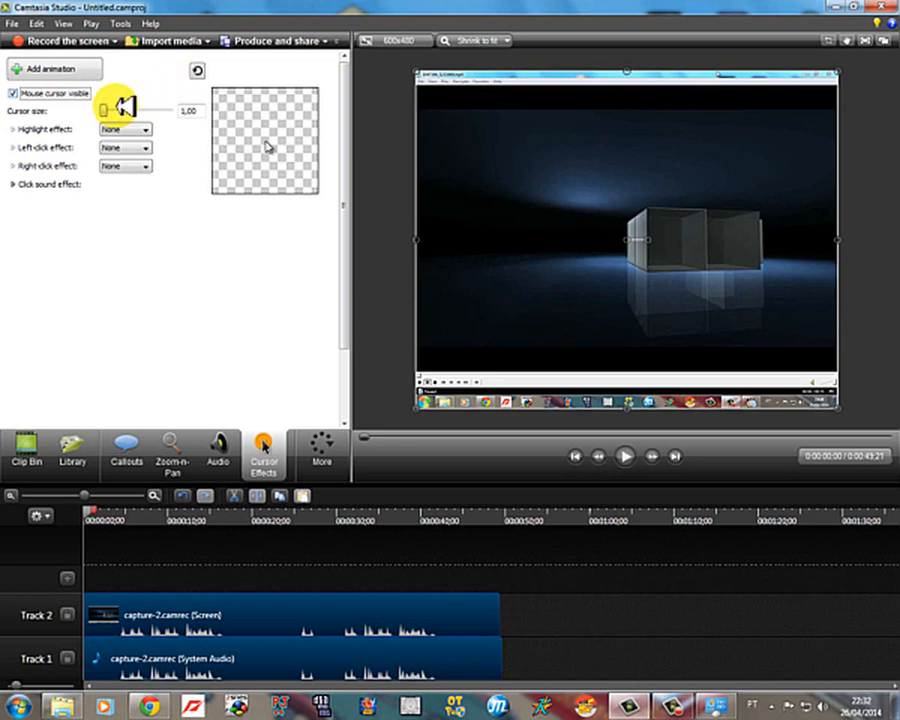
{"action": "mouse_move", "coordinate": [104, 109]}
{"action": "left_mouse_down"}
{"action": "mouse_move", "coordinate": [207, 108]}
{"action": "mouse_move", "coordinate": [108, 110]}
{"action": "mouse_move", "coordinate": [118, 111]}
{"action": "left_mouse_up"}
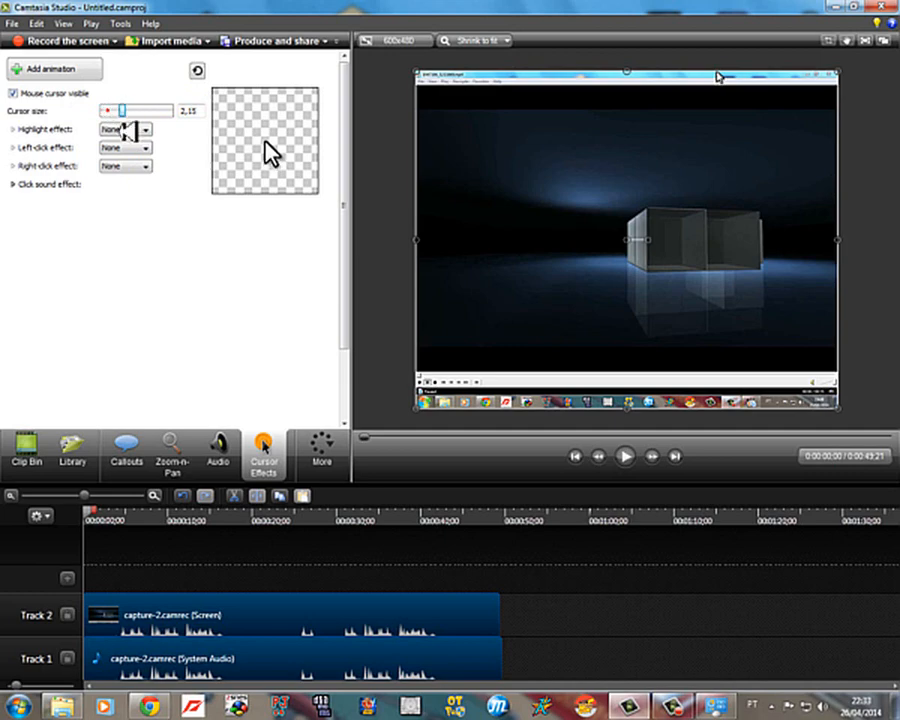
Step: Try the Highlight, None, Spotlight and Magnify options for the cursor's highlight effect
{"action": "left_click", "coordinate": [128, 130]}
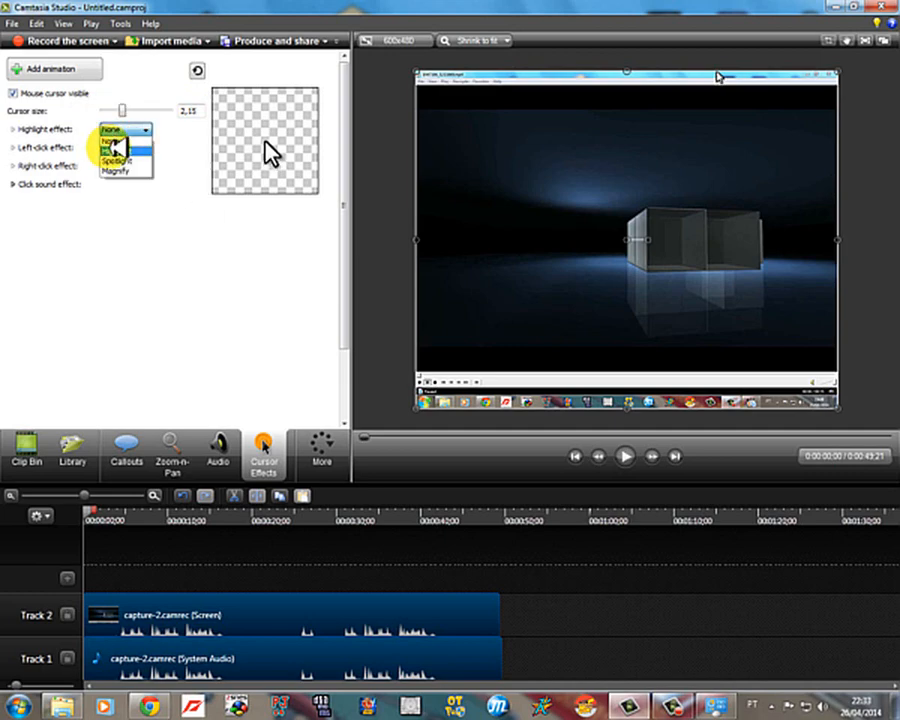
{"action": "left_click", "coordinate": [116, 150]}
{"action": "left_click", "coordinate": [122, 132]}
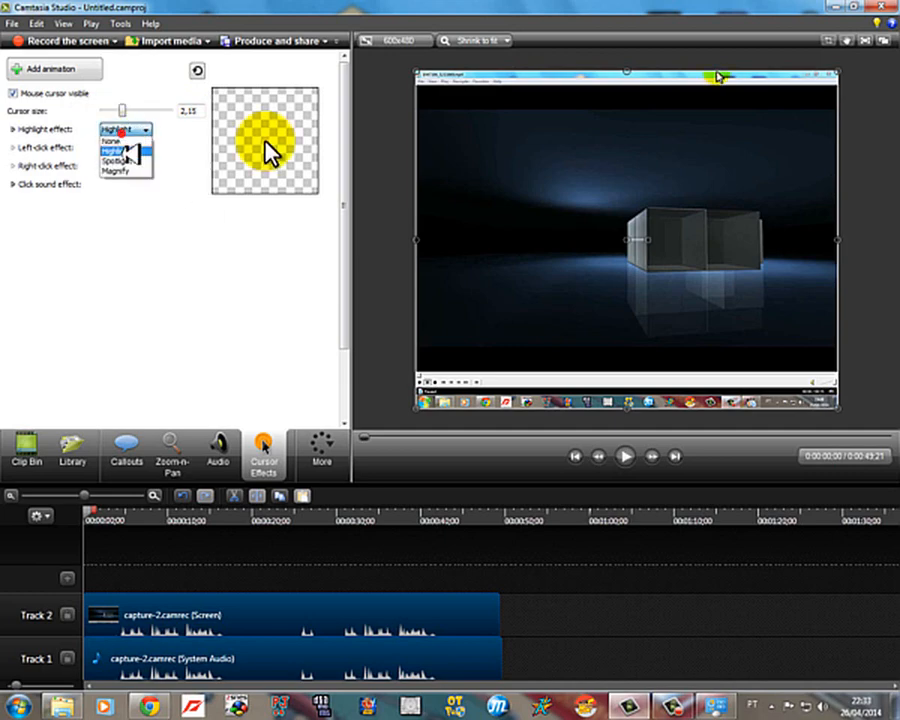
{"action": "left_click", "coordinate": [122, 151]}
{"action": "left_click", "coordinate": [131, 133]}
{"action": "left_click", "coordinate": [137, 142]}
{"action": "left_click", "coordinate": [132, 131]}
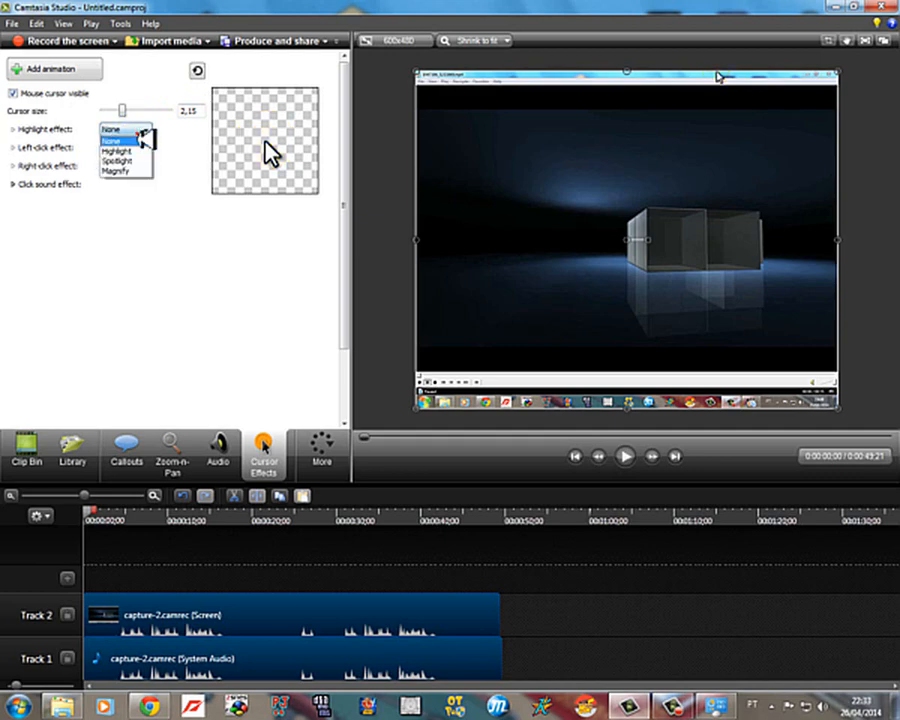
{"action": "left_click", "coordinate": [132, 161]}
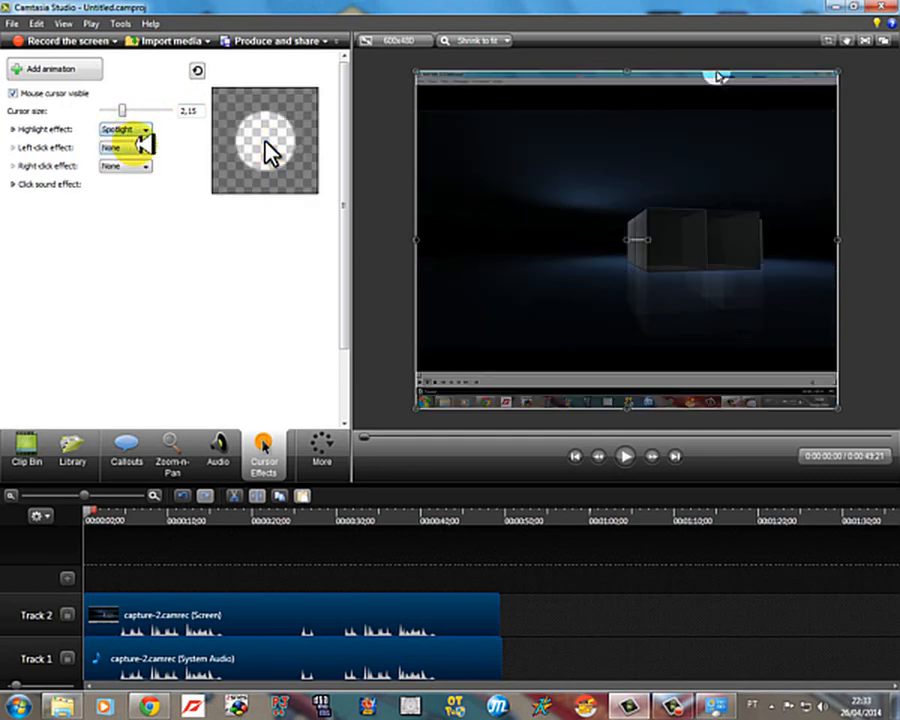
{"action": "left_click", "coordinate": [146, 130]}
{"action": "left_click", "coordinate": [118, 171]}
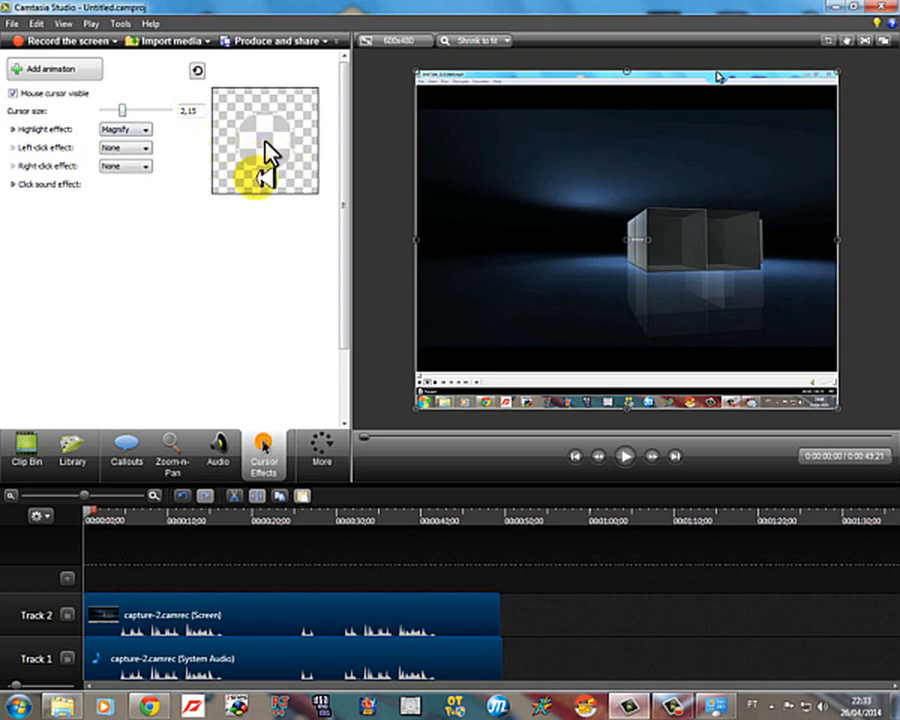
Step: Set the cursor's highlight effect to Highlight with size 120,0, opacity 100 and soft edge 30,0
{"action": "left_click", "coordinate": [120, 131]}
{"action": "left_click", "coordinate": [117, 151]}
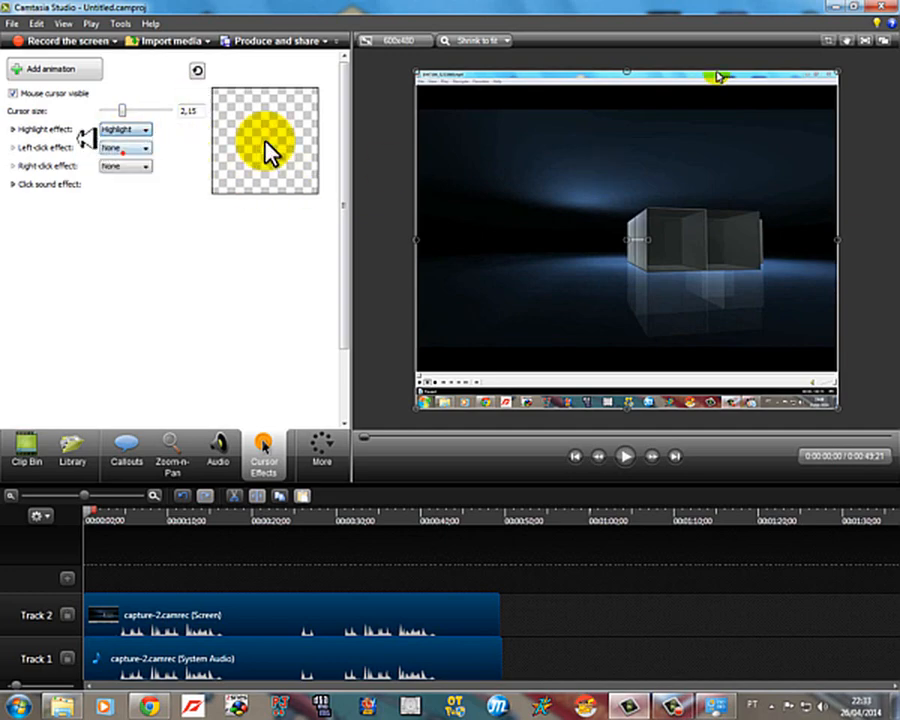
{"action": "left_click", "coordinate": [13, 129]}
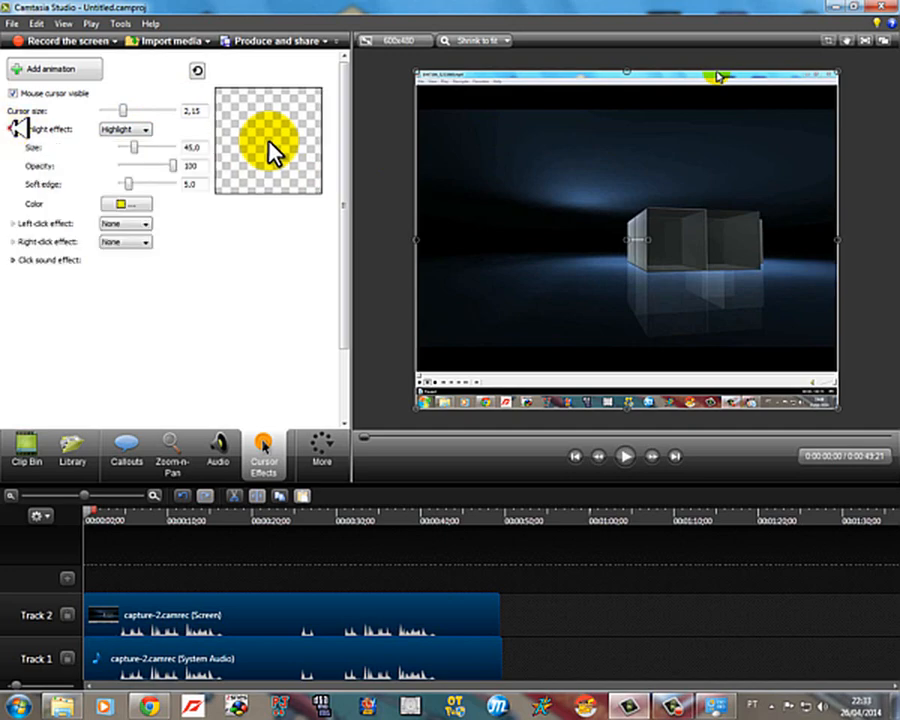
{"action": "left_click_drag", "start_coordinate": [134, 146], "coordinate": [237, 146]}
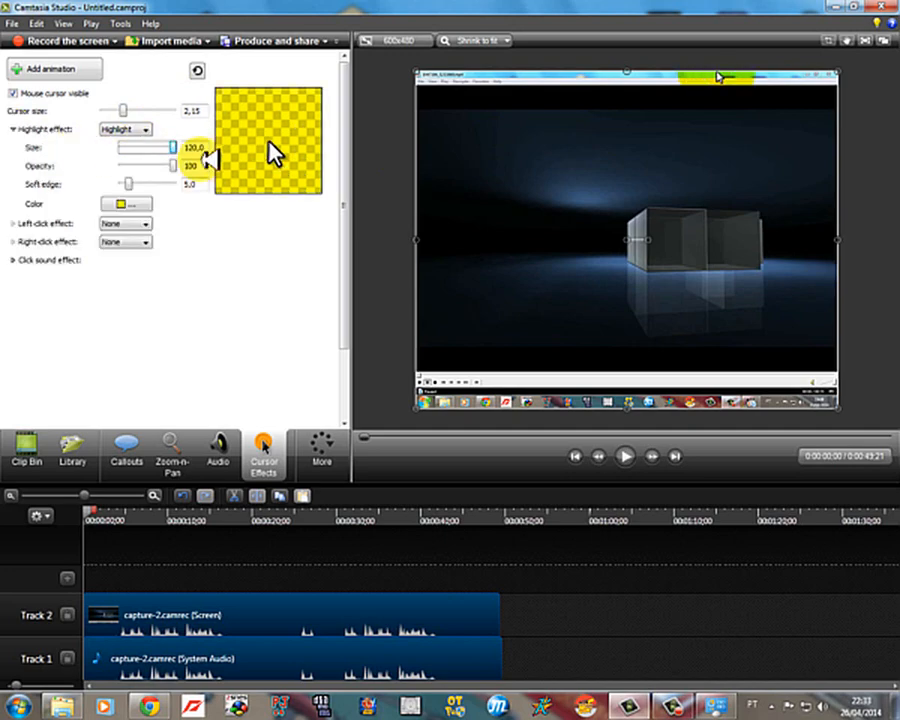
{"action": "left_click_drag", "start_coordinate": [174, 165], "coordinate": [305, 176]}
{"action": "left_click_drag", "start_coordinate": [136, 165], "coordinate": [268, 166]}
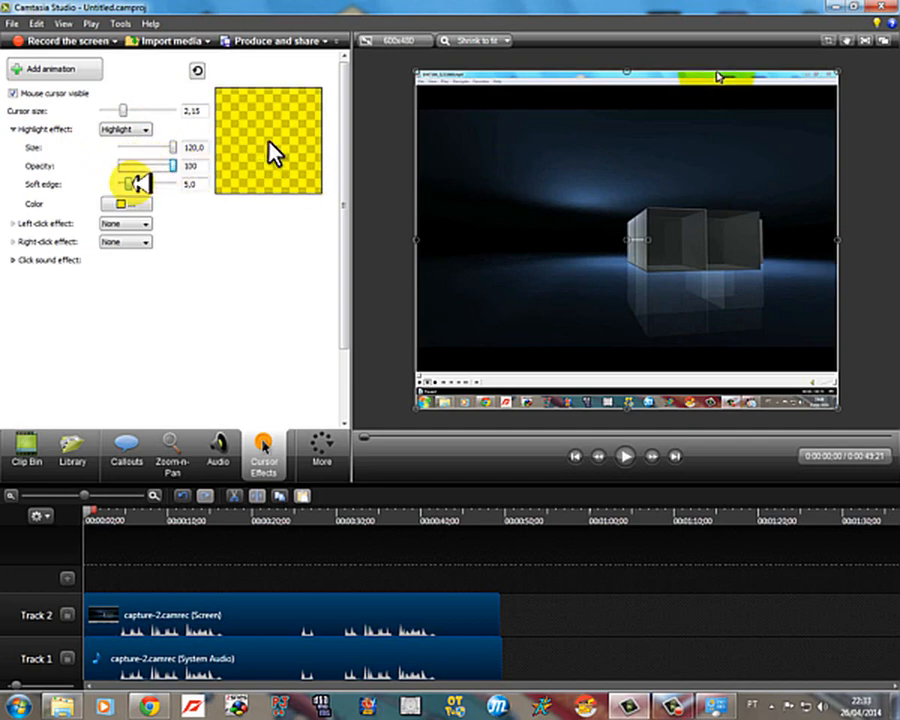
{"action": "left_click_drag", "start_coordinate": [130, 183], "coordinate": [201, 183]}
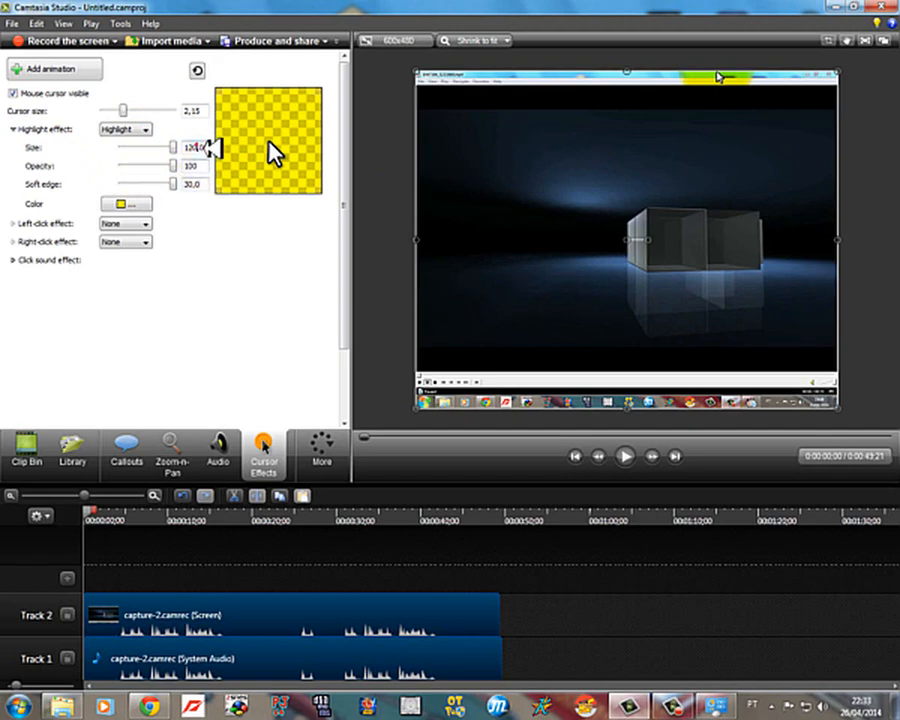
Step: Enter 12356 as the highlight size and collapse the highlight effect's settings
{"action": "double_click", "coordinate": [195, 147]}
{"action": "type", "text": "12356"}
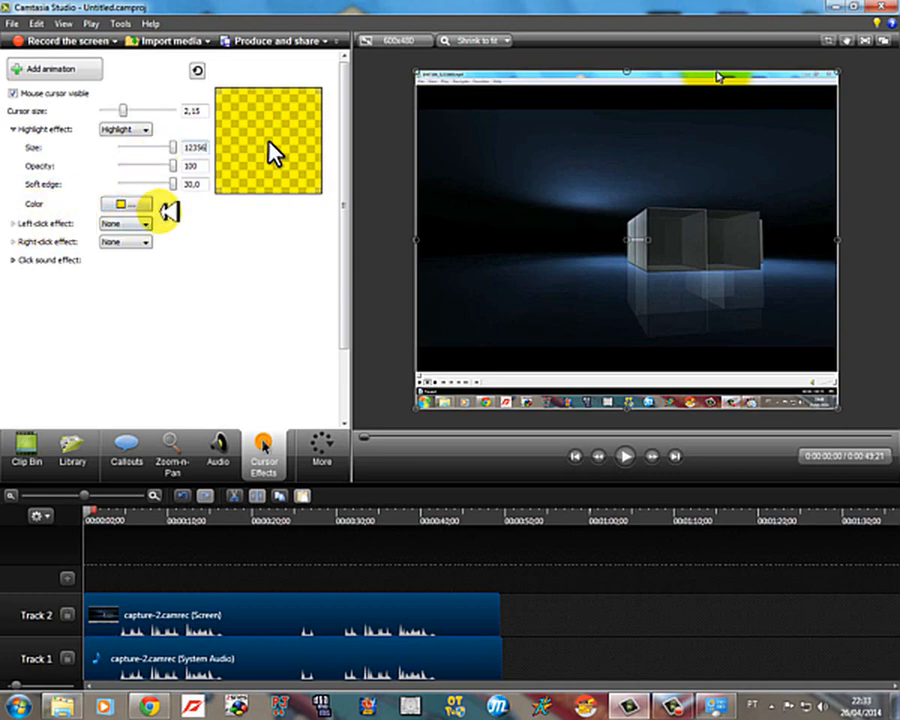
{"action": "left_click", "coordinate": [14, 128]}
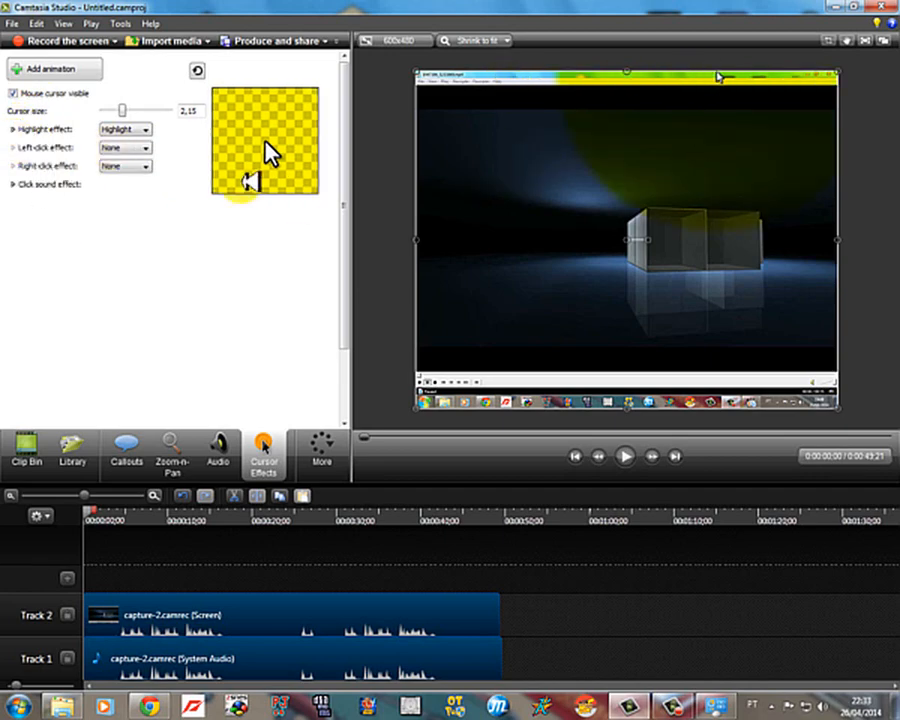
Step: Try the Rings, Warp and Ripple options for the left-click effect and view the right-click effect options
{"action": "left_click", "coordinate": [14, 148]}
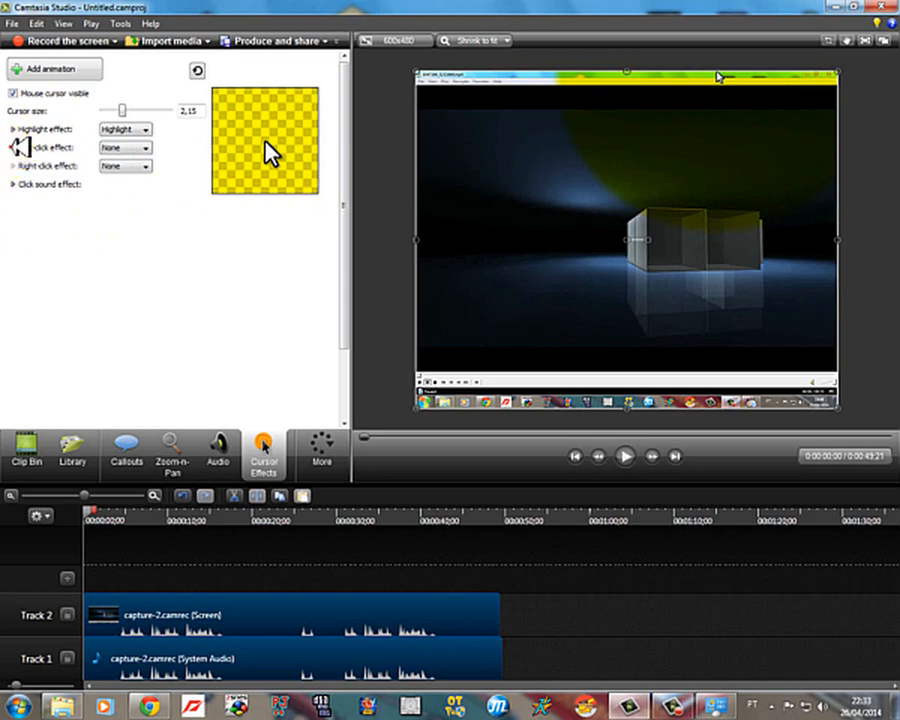
{"action": "left_click", "coordinate": [115, 147]}
{"action": "left_click", "coordinate": [135, 168]}
{"action": "left_click", "coordinate": [146, 165]}
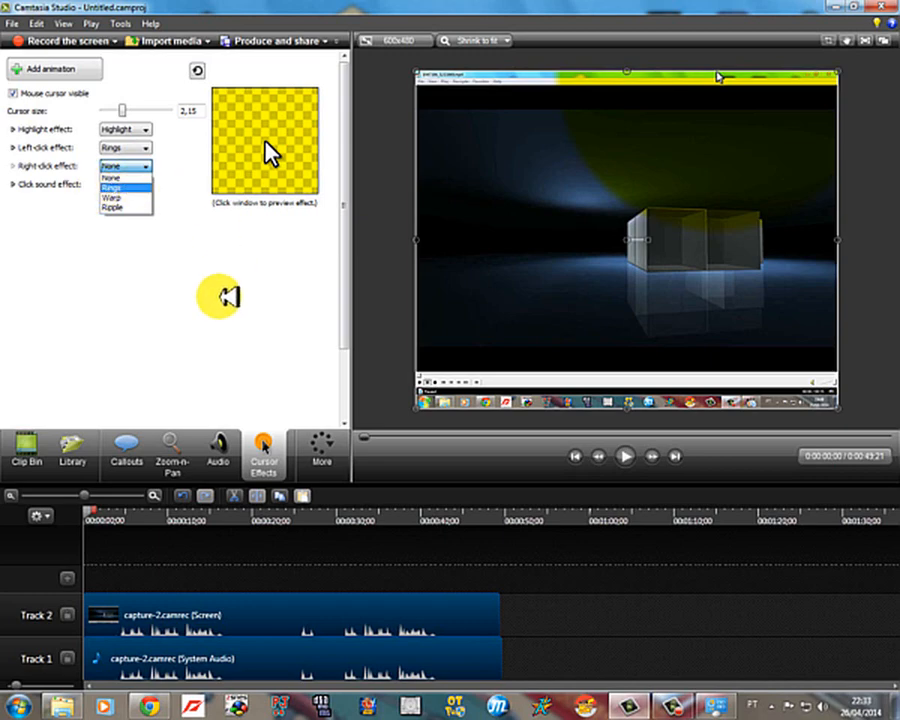
{"action": "left_click", "coordinate": [228, 296]}
{"action": "left_click", "coordinate": [140, 147]}
{"action": "left_click", "coordinate": [118, 177]}
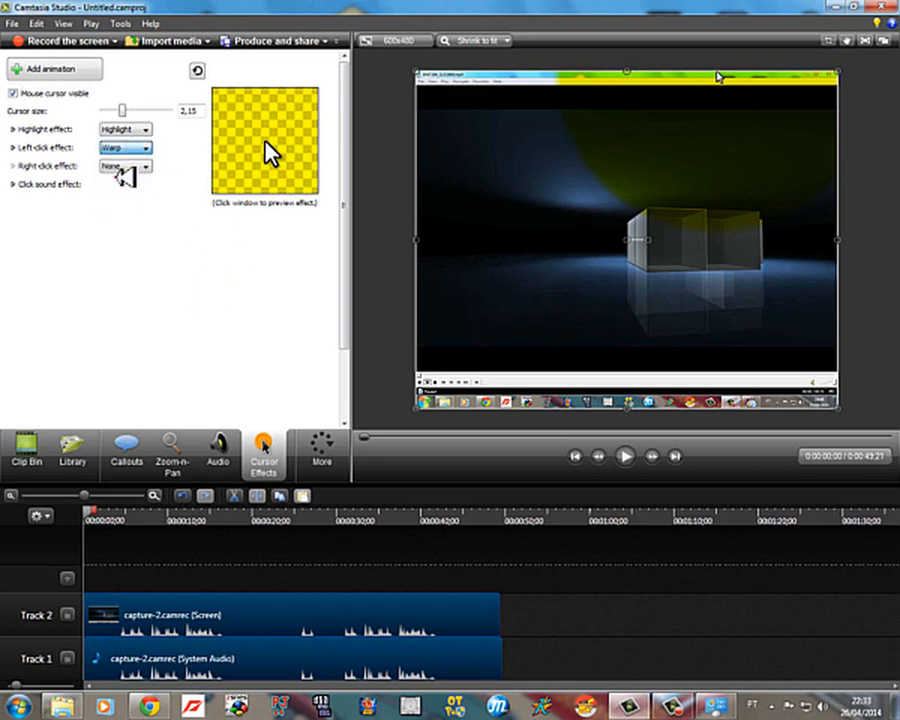
{"action": "left_click", "coordinate": [131, 148]}
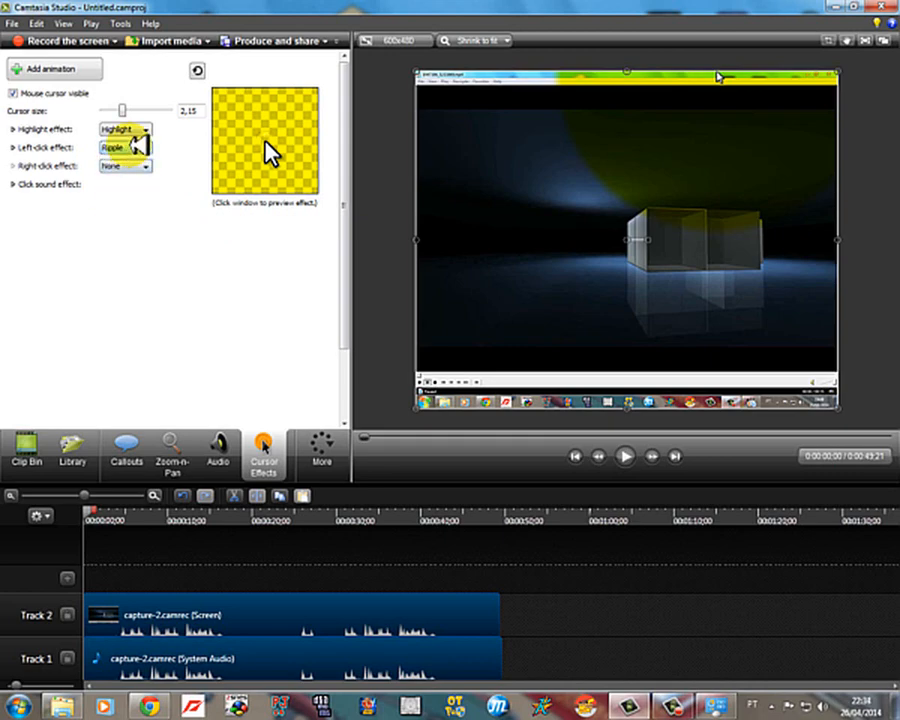
Step: Expand the left-click effect's settings, set its size to 75,0 and change the effect to Rings
{"action": "left_click", "coordinate": [14, 147]}
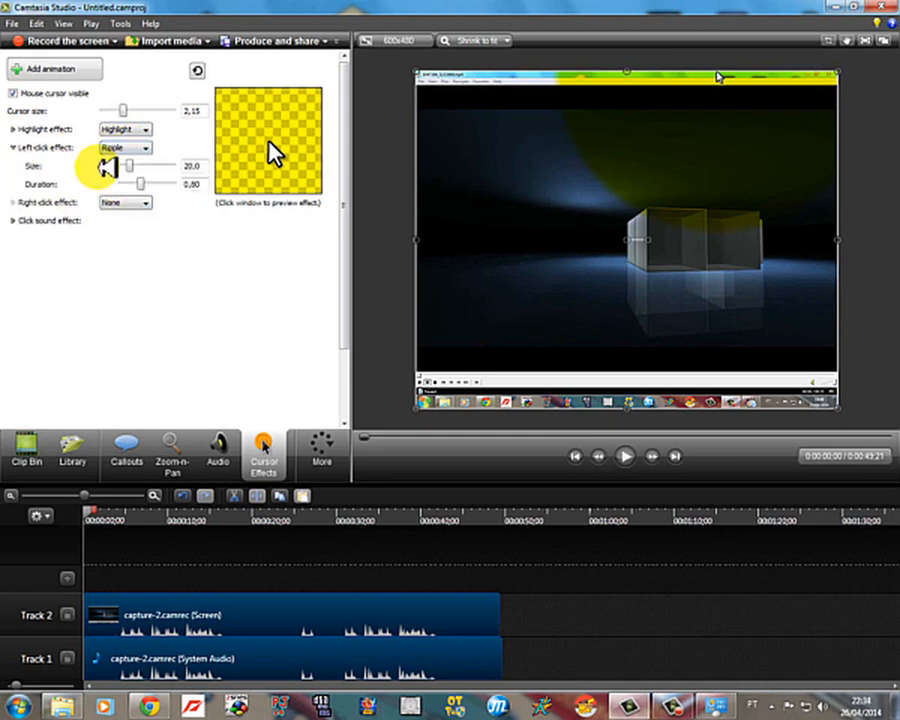
{"action": "left_click_drag", "start_coordinate": [126, 166], "coordinate": [240, 168]}
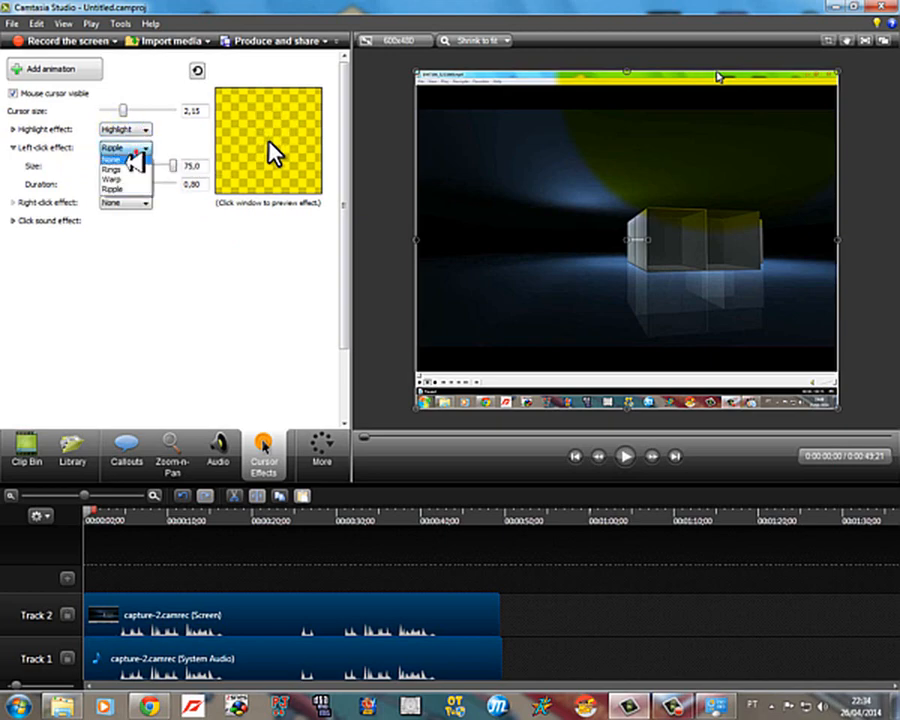
{"action": "left_click", "coordinate": [120, 169]}
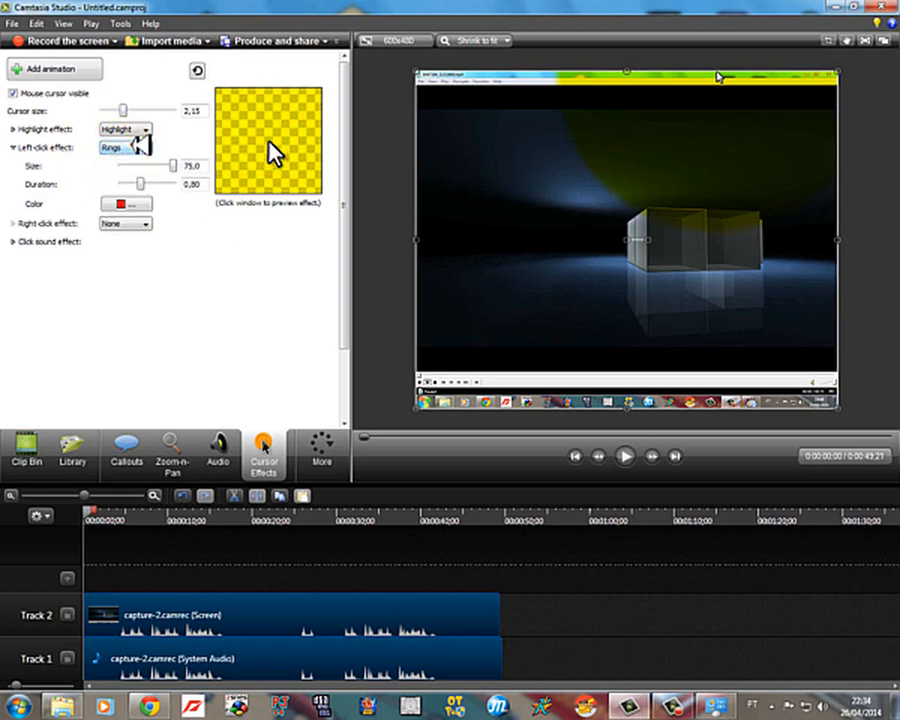
Step: Try the Ripple and Warp options for the left-click effect and set the effect's duration to 2,00
{"action": "left_click", "coordinate": [112, 179]}
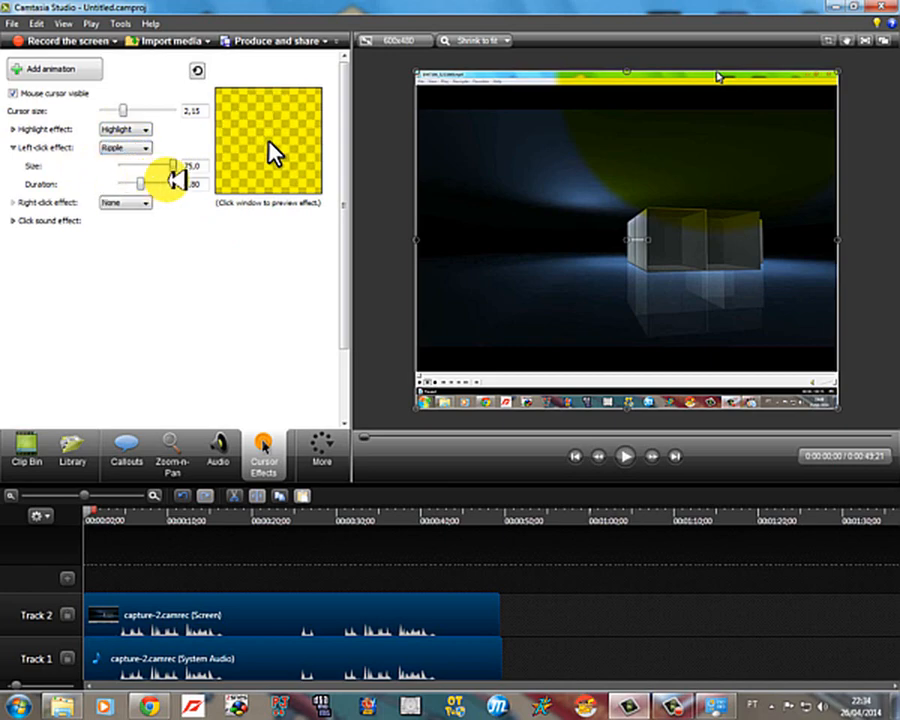
{"action": "left_click_drag", "start_coordinate": [145, 183], "coordinate": [232, 177]}
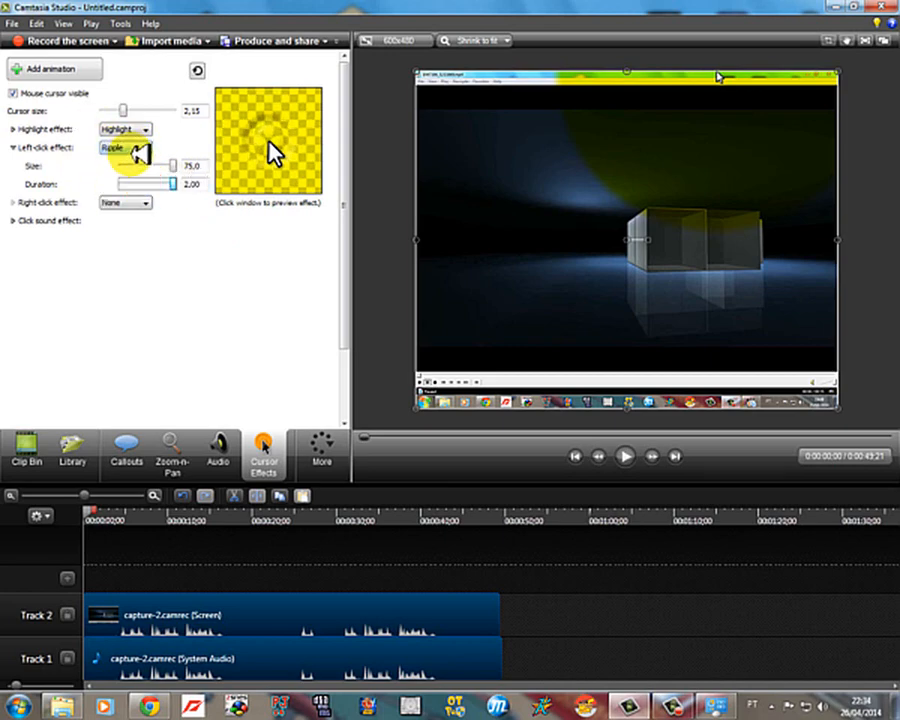
{"action": "left_click", "coordinate": [130, 149]}
{"action": "left_click", "coordinate": [131, 180]}
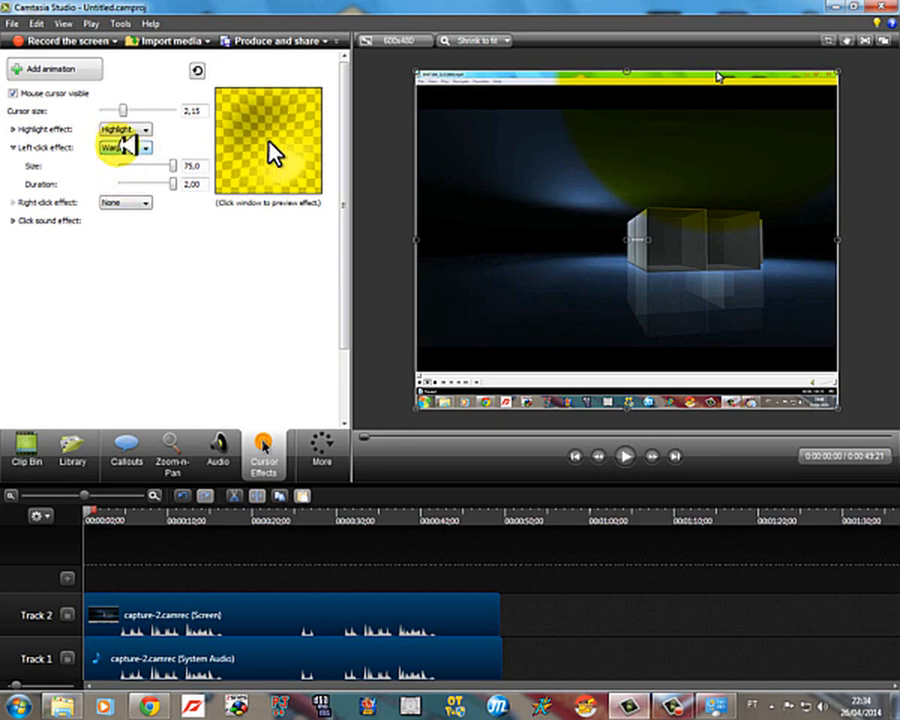
Step: Set the left-click effect to Rings, collapse its settings, and set the right-click effect to Rings as well
{"action": "left_click", "coordinate": [130, 147]}
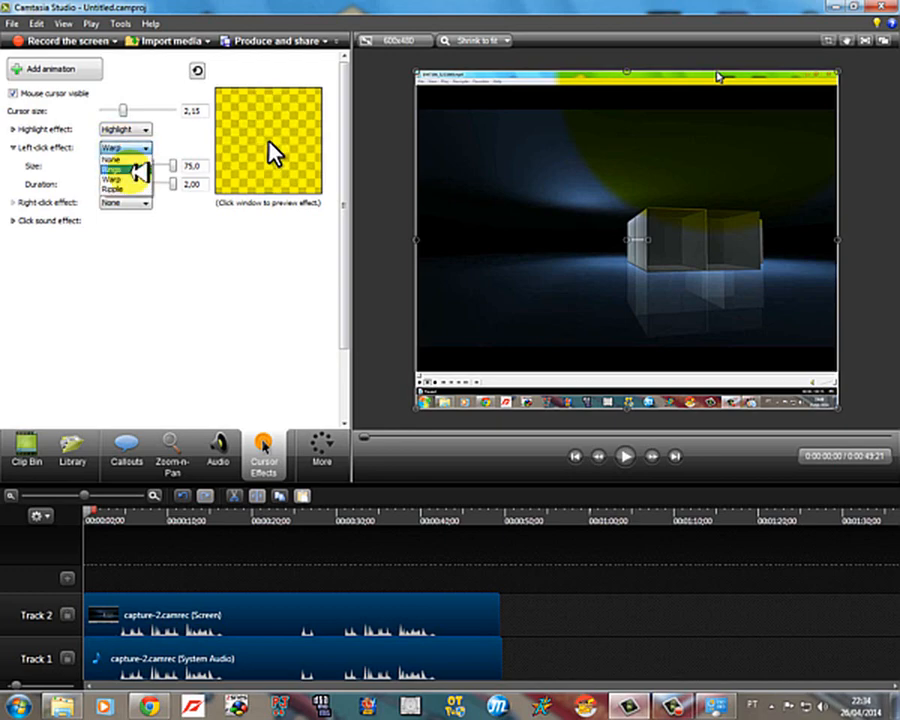
{"action": "left_click", "coordinate": [137, 169]}
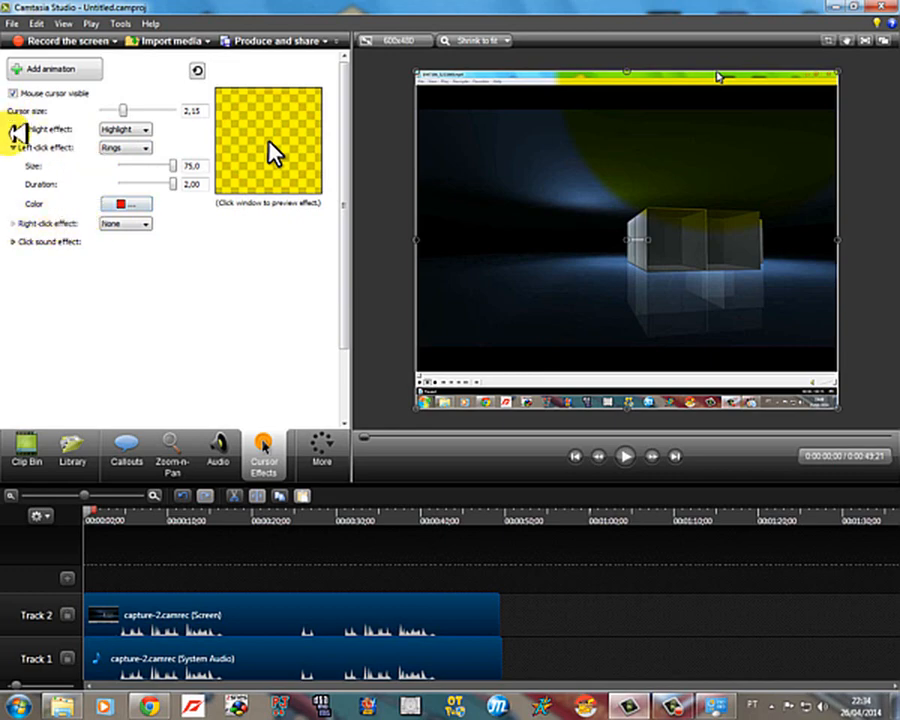
{"action": "left_click", "coordinate": [12, 147]}
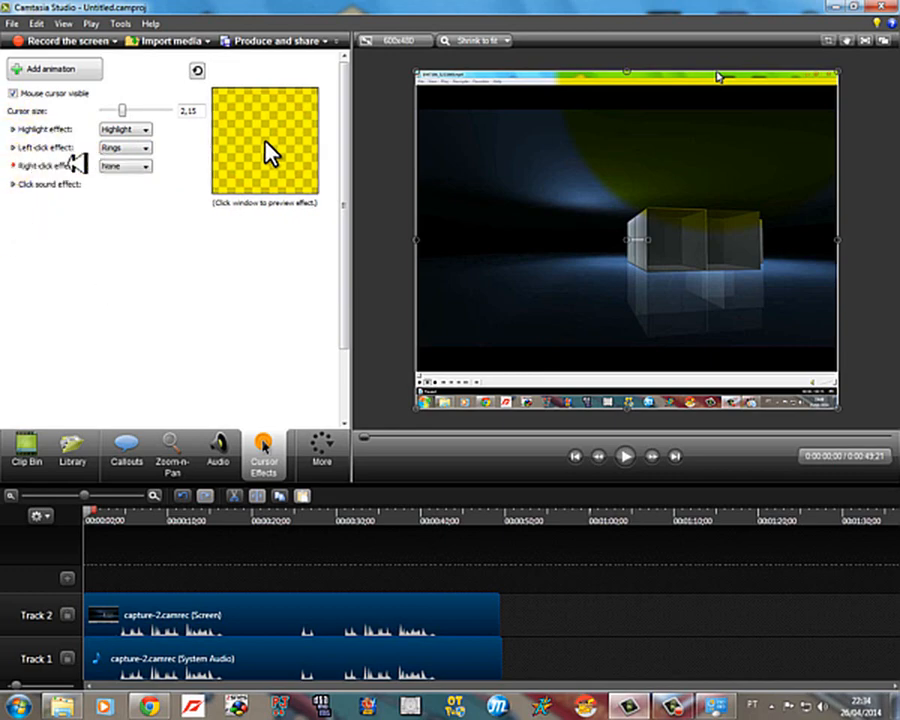
{"action": "left_click", "coordinate": [105, 164]}
{"action": "left_click", "coordinate": [117, 186]}
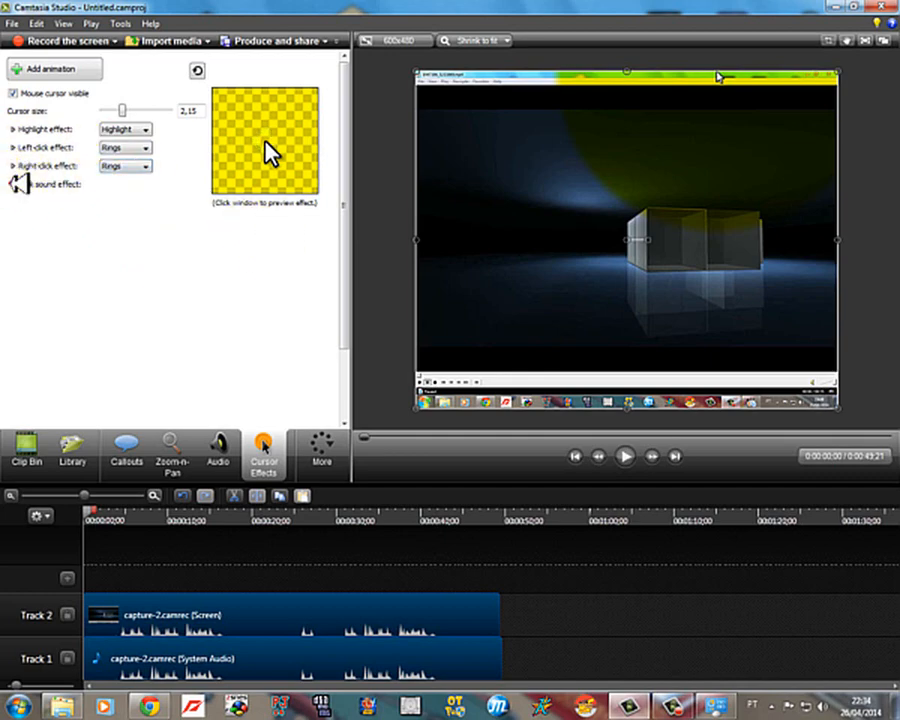
Step: Preview Mouse click as the left-click sound, and set both the left-click and right-click sounds to Laptop click
{"action": "left_click", "coordinate": [16, 184]}
{"action": "left_click", "coordinate": [90, 203]}
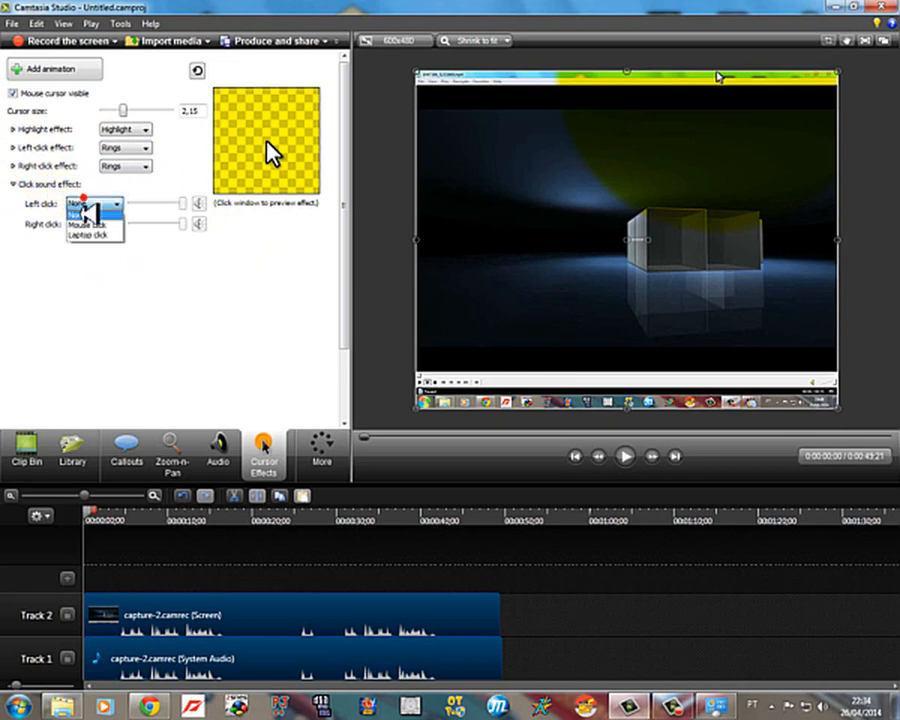
{"action": "left_click", "coordinate": [80, 222]}
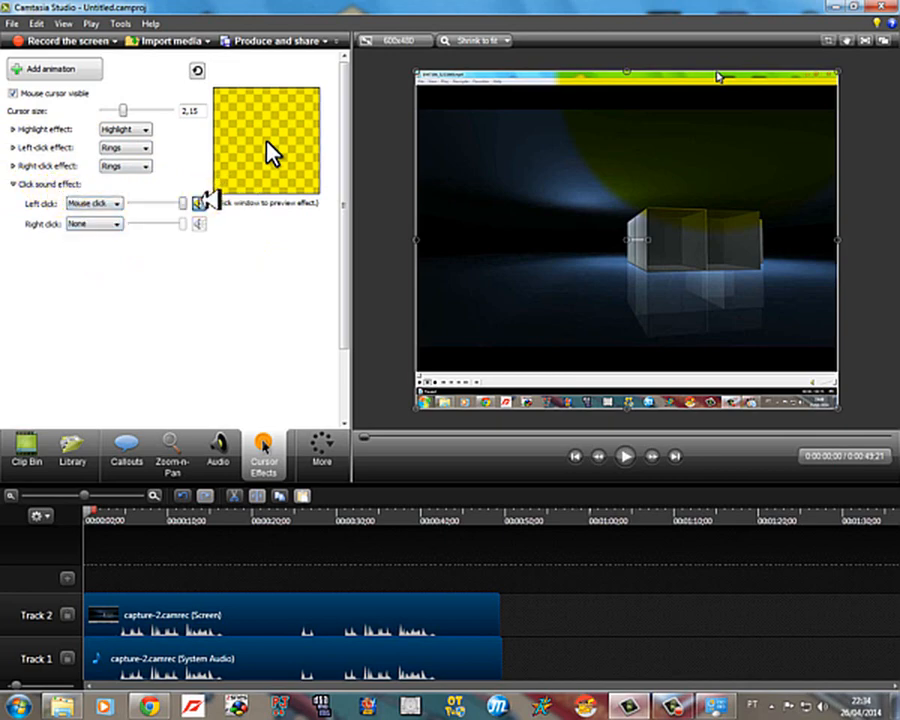
{"action": "left_click", "coordinate": [100, 203]}
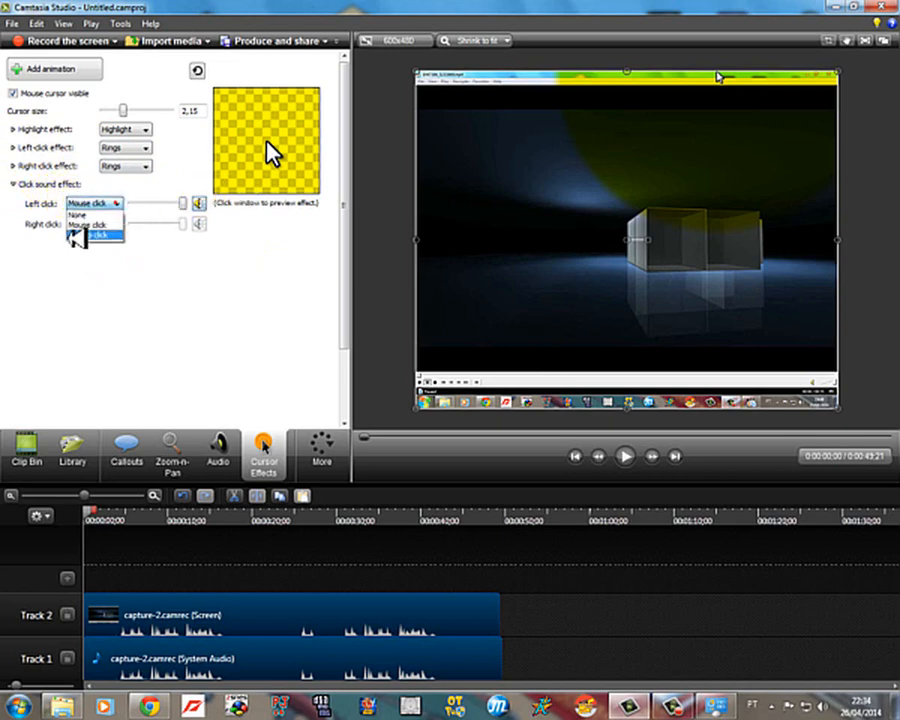
{"action": "left_click", "coordinate": [72, 234]}
{"action": "left_click", "coordinate": [203, 200]}
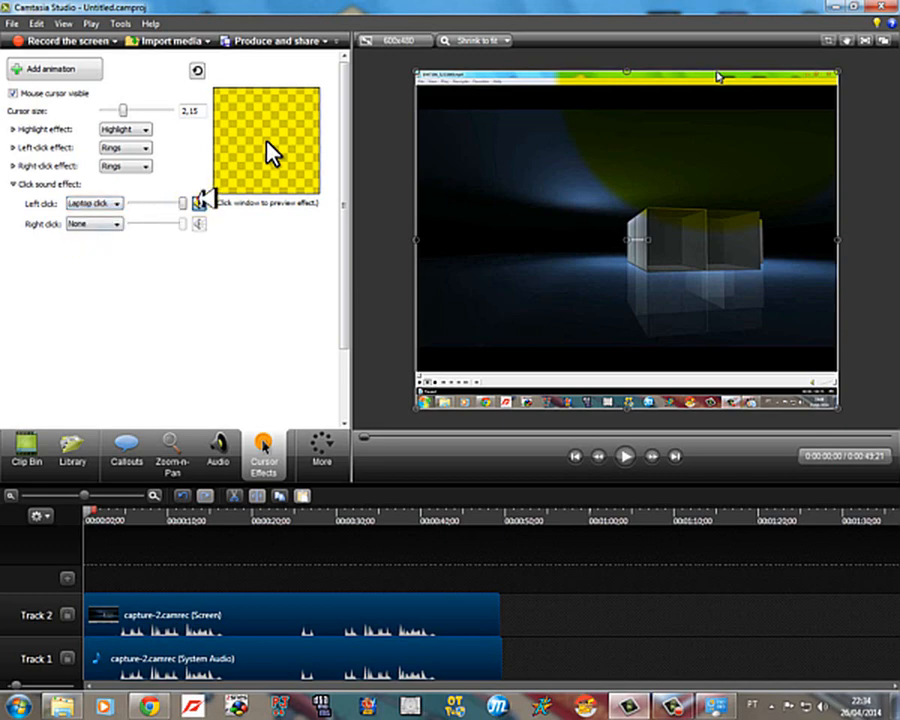
{"action": "left_click", "coordinate": [115, 224]}
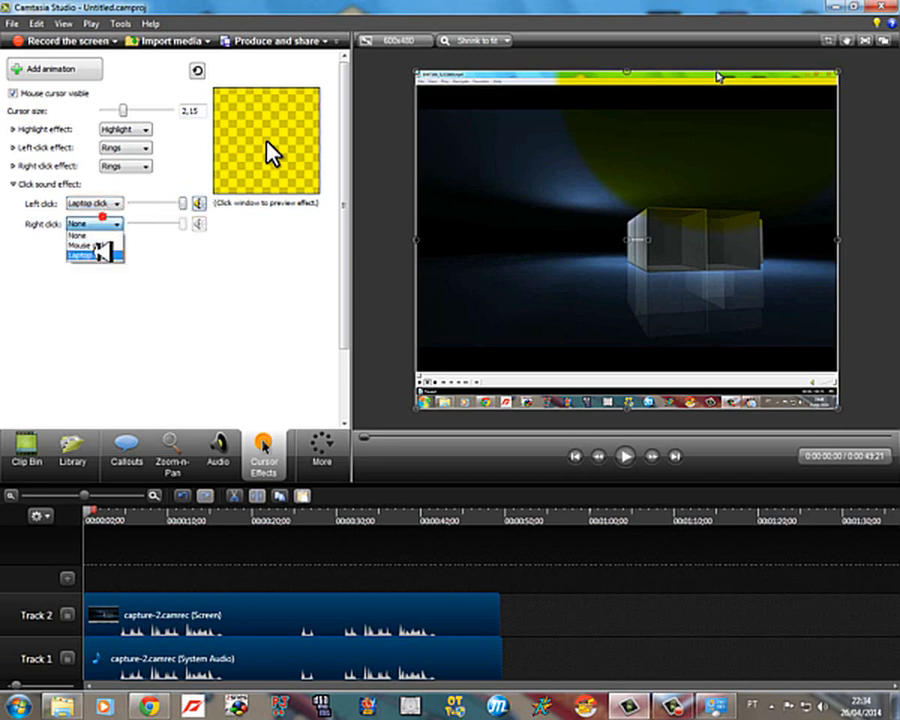
{"action": "left_click", "coordinate": [97, 252]}
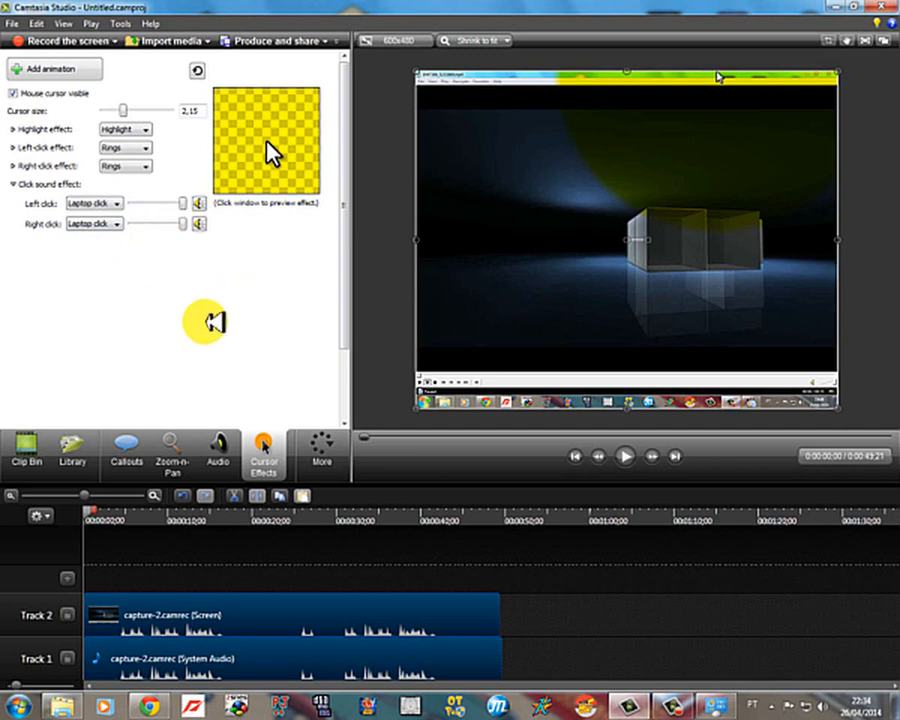
Step: Bring up the recorder controls, minimize the editor window and stop the screen recording
{"action": "left_click", "coordinate": [665, 698]}
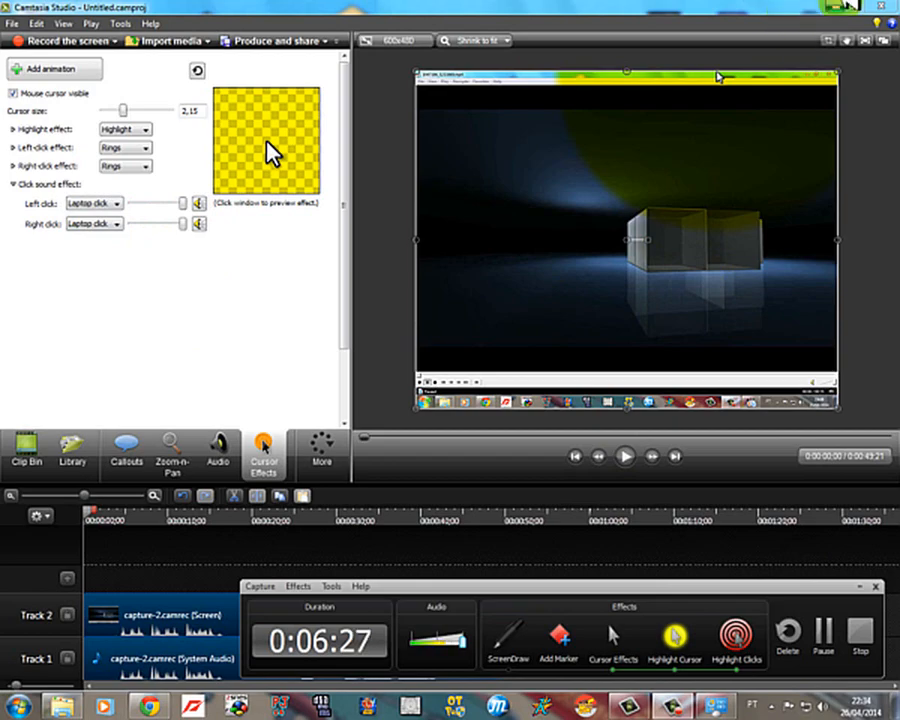
{"action": "left_click", "coordinate": [846, 5]}
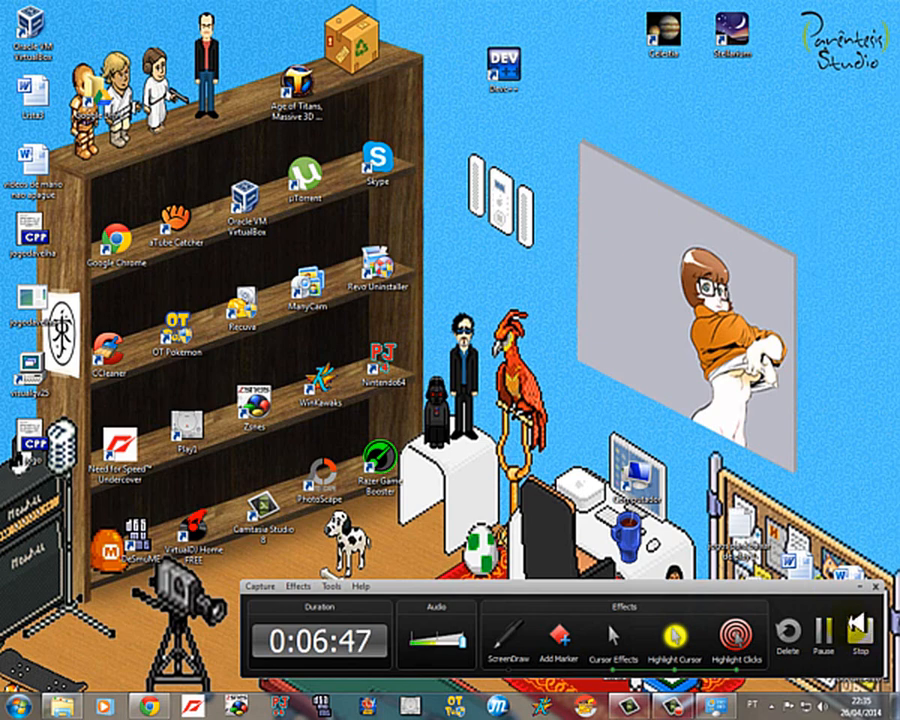
{"action": "left_click", "coordinate": [852, 640]}
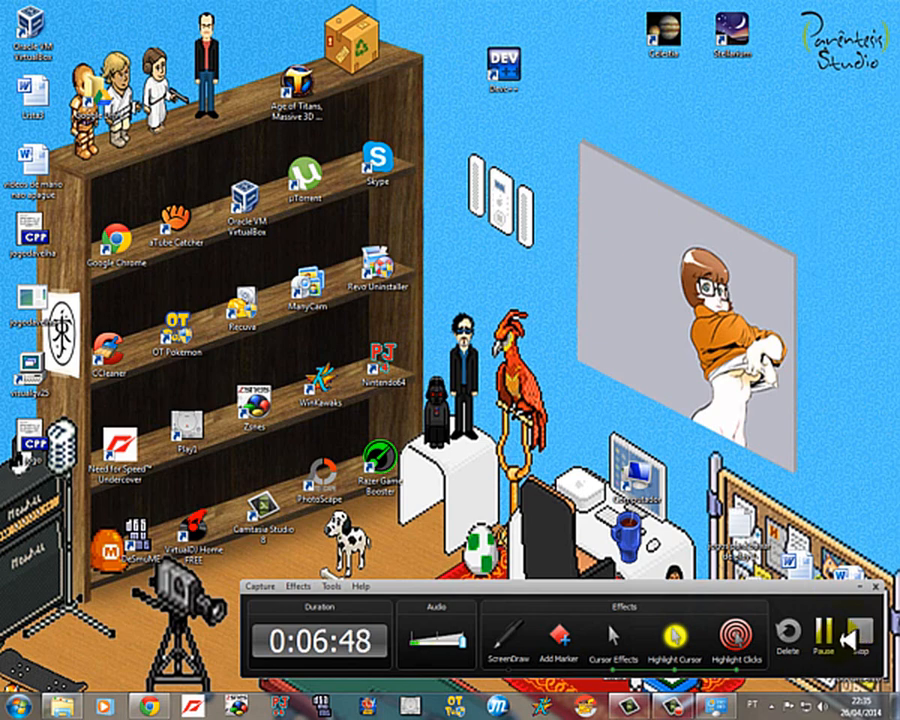